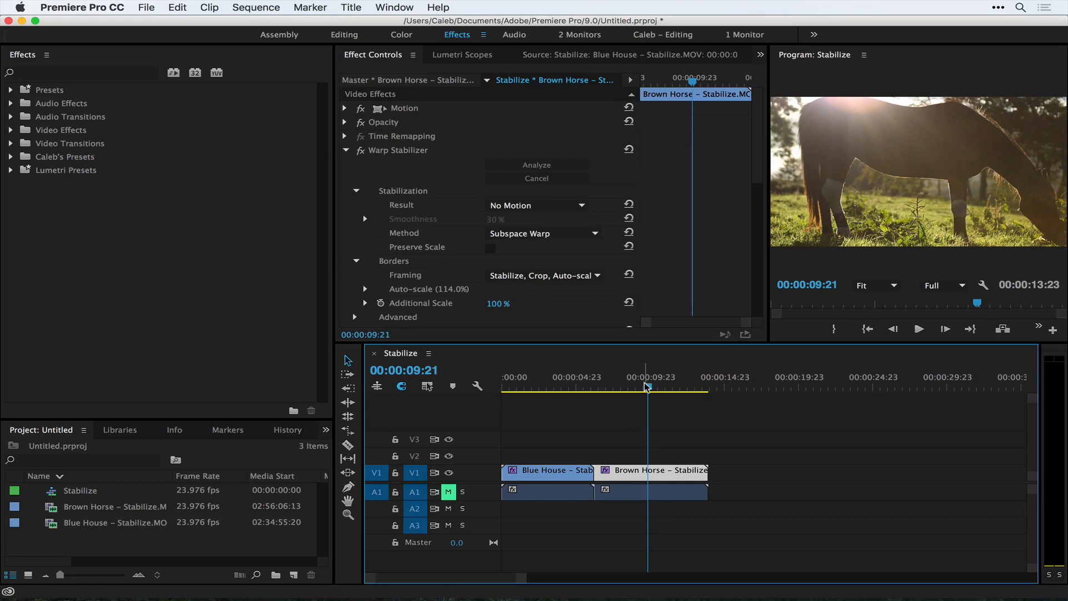
Scrub the playhead back toward the start of the sequence onto the blue house clip
drag(648, 386, 500, 390)
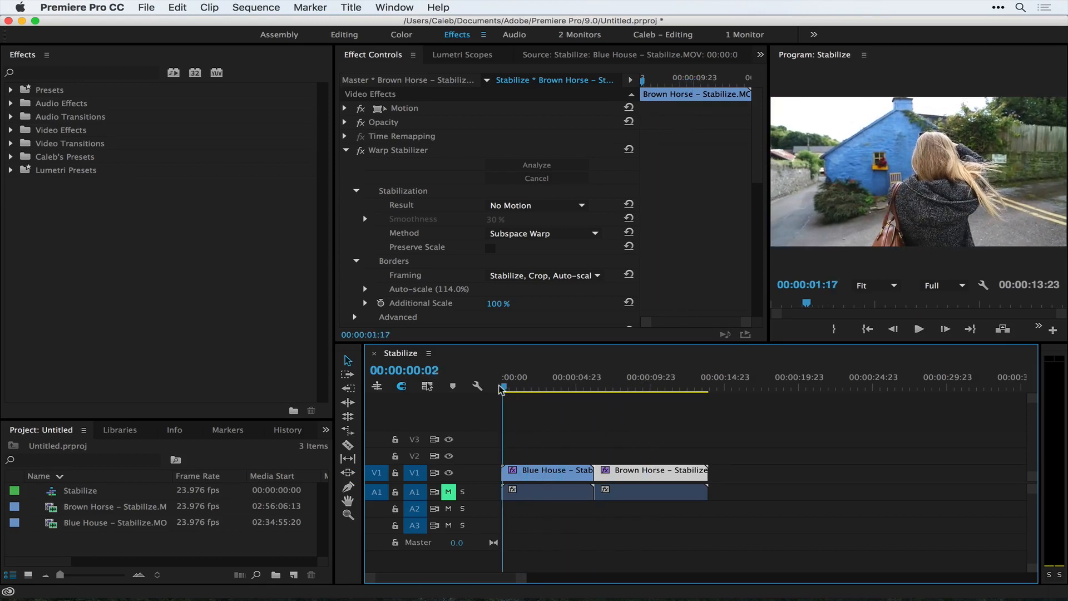
Select the Blue House clip and switch its Warp Stabilizer effect off
click(864, 204)
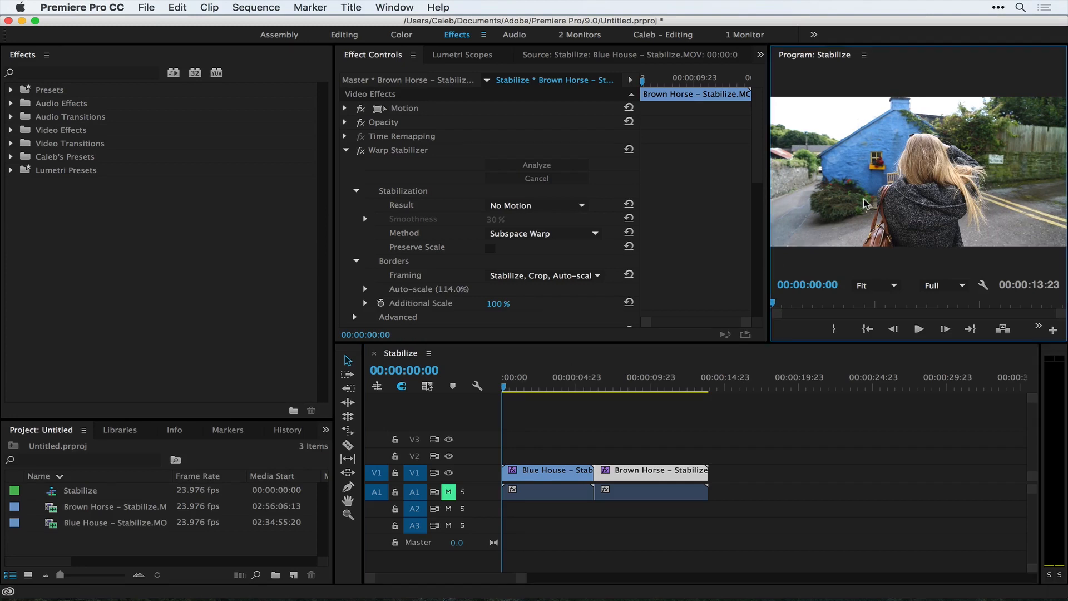
click(547, 471)
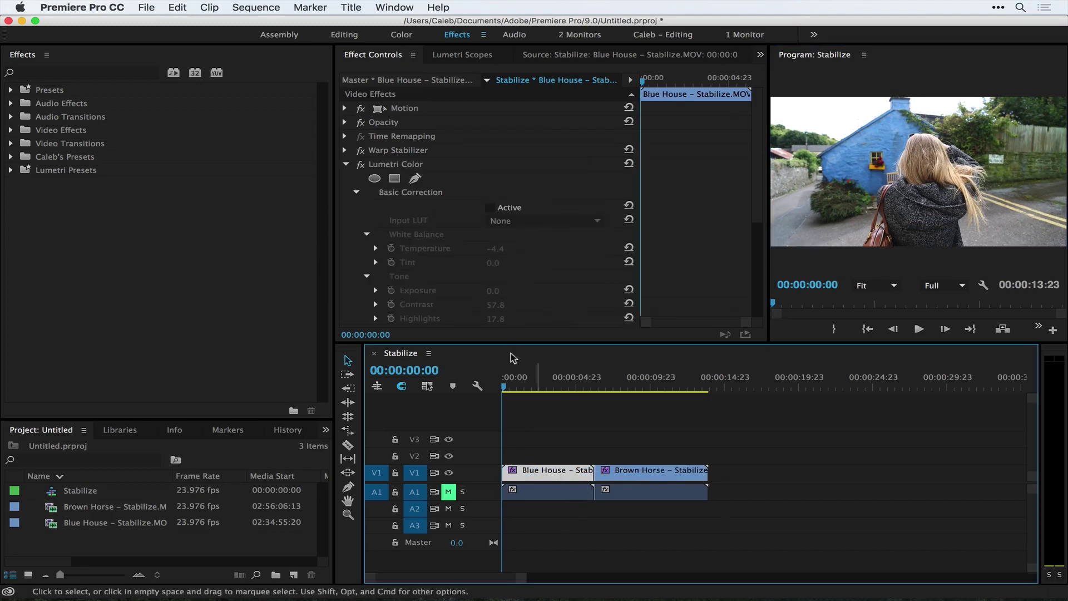
click(361, 151)
click(850, 166)
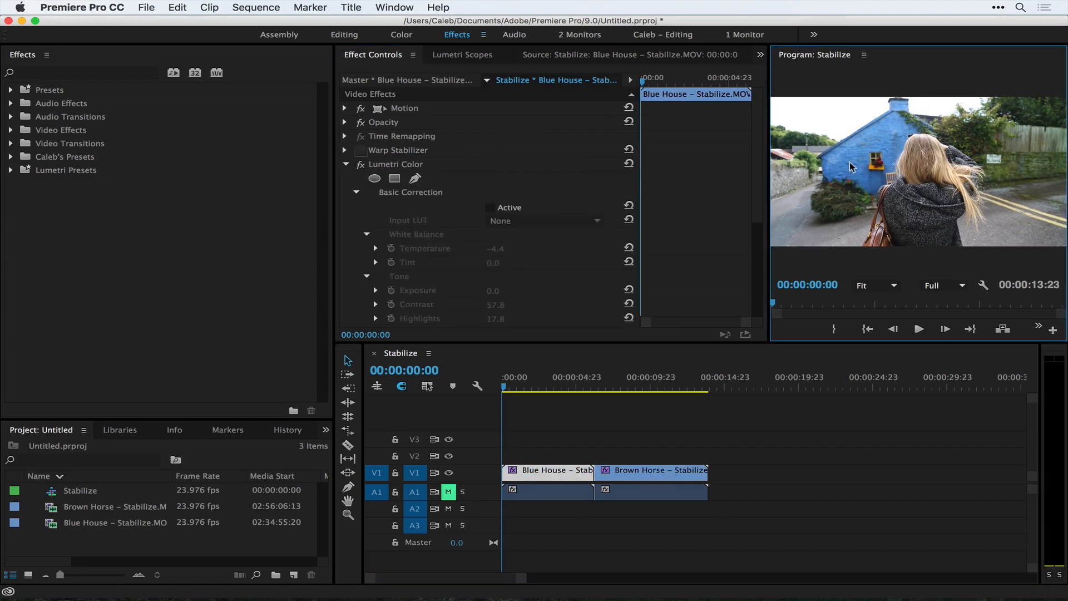
Play the unstabilized Blue House clip in a maximized Program monitor, then restore the layout
key(grave)
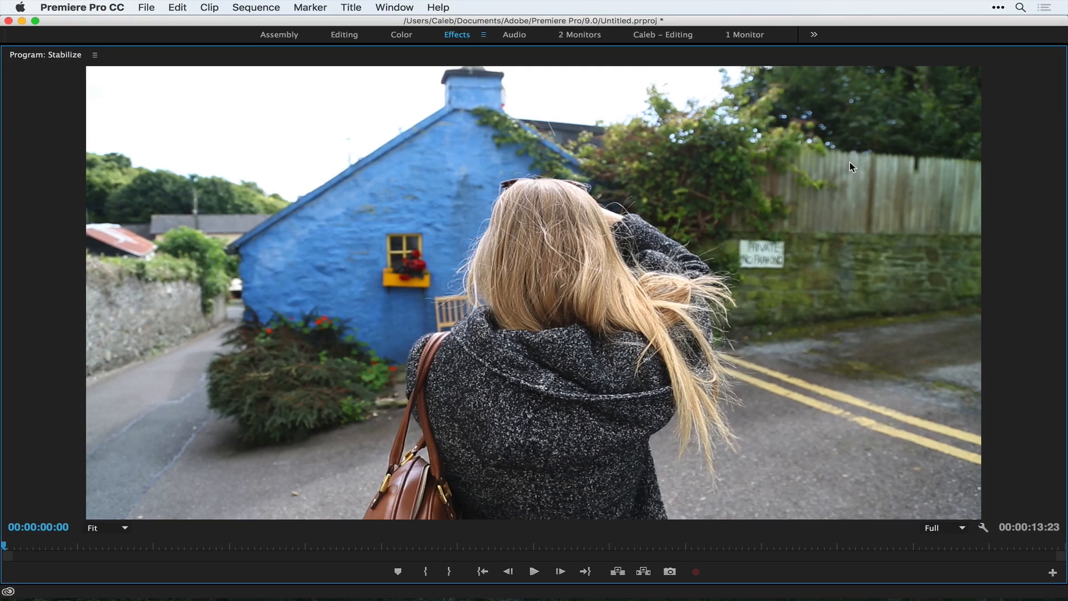
key(space)
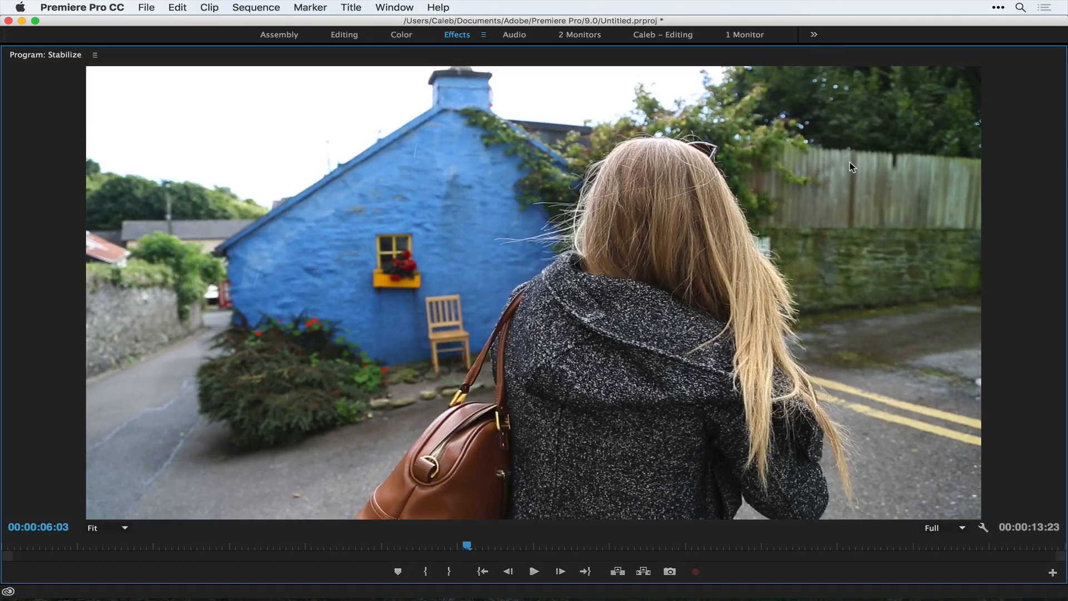
key(grave)
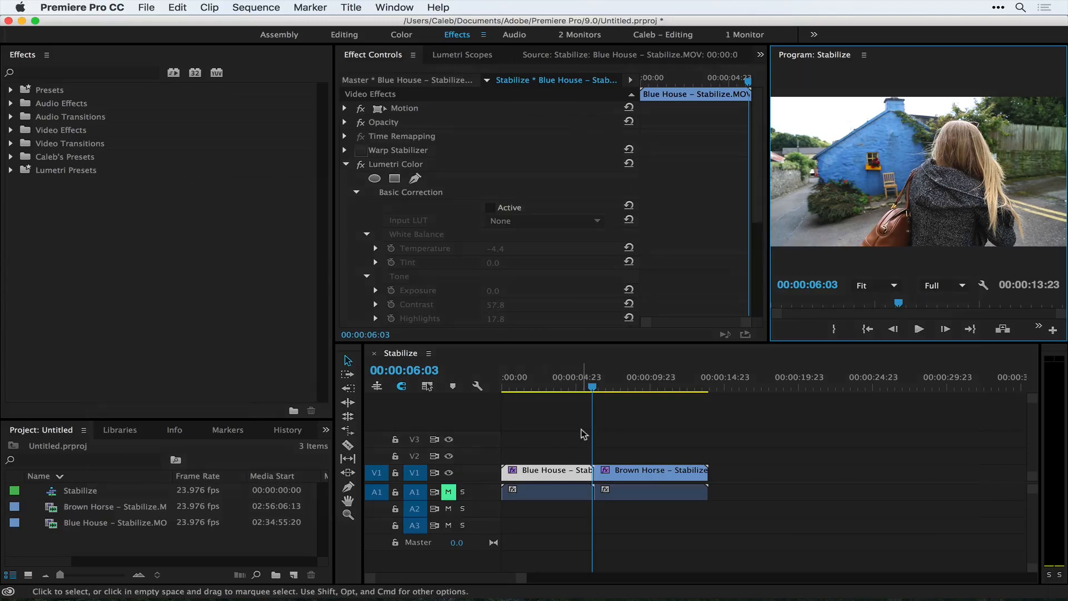
Find Warp Stabilizer by searching 'warp' and apply it to the Blue House clip
click(584, 432)
click(546, 380)
click(534, 479)
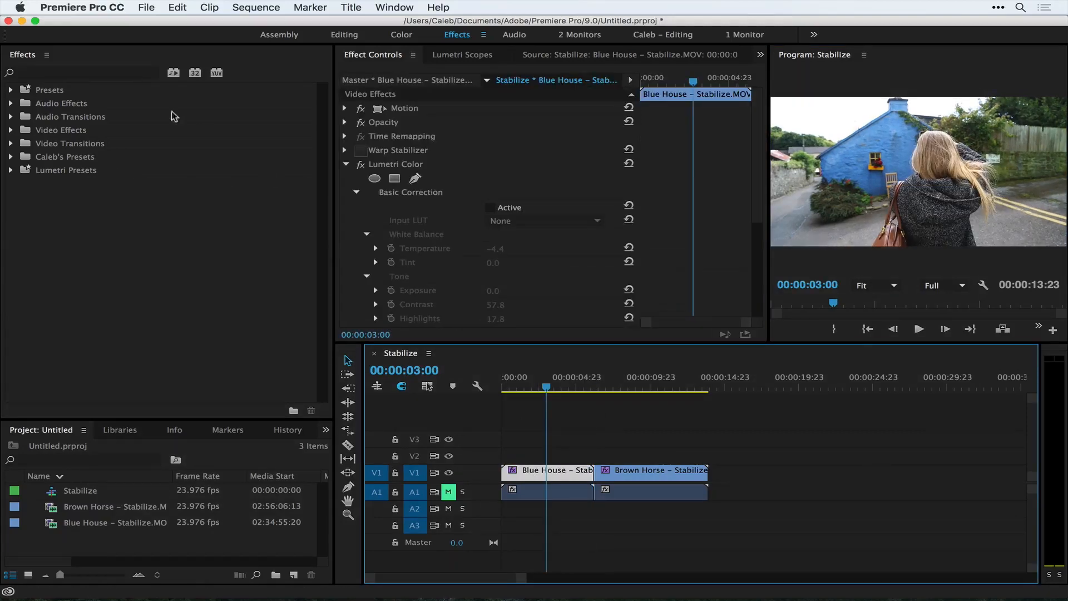
click(20, 55)
click(34, 75)
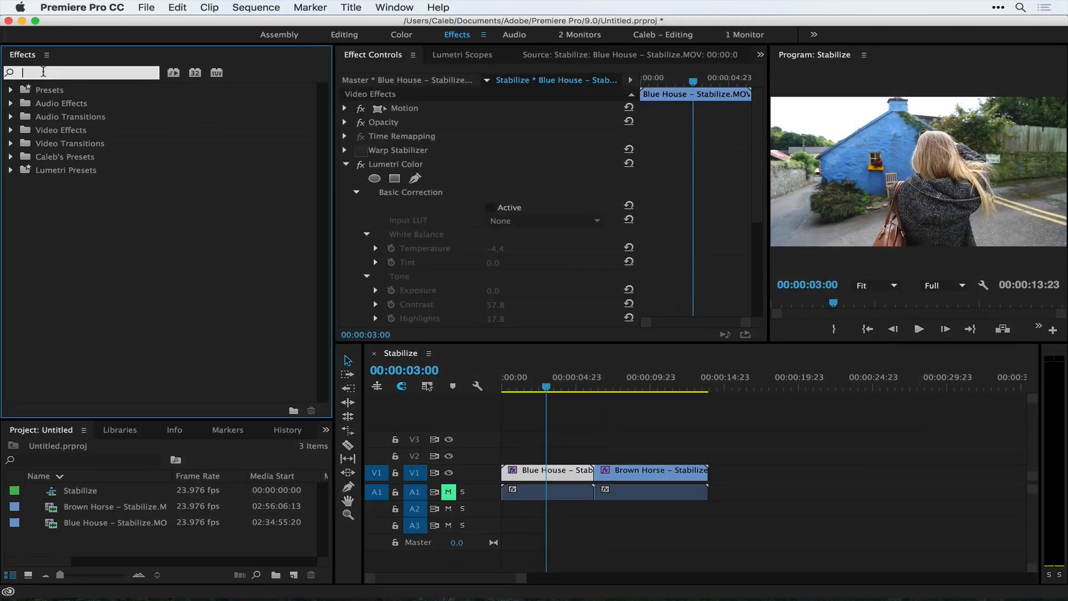
text(warp)
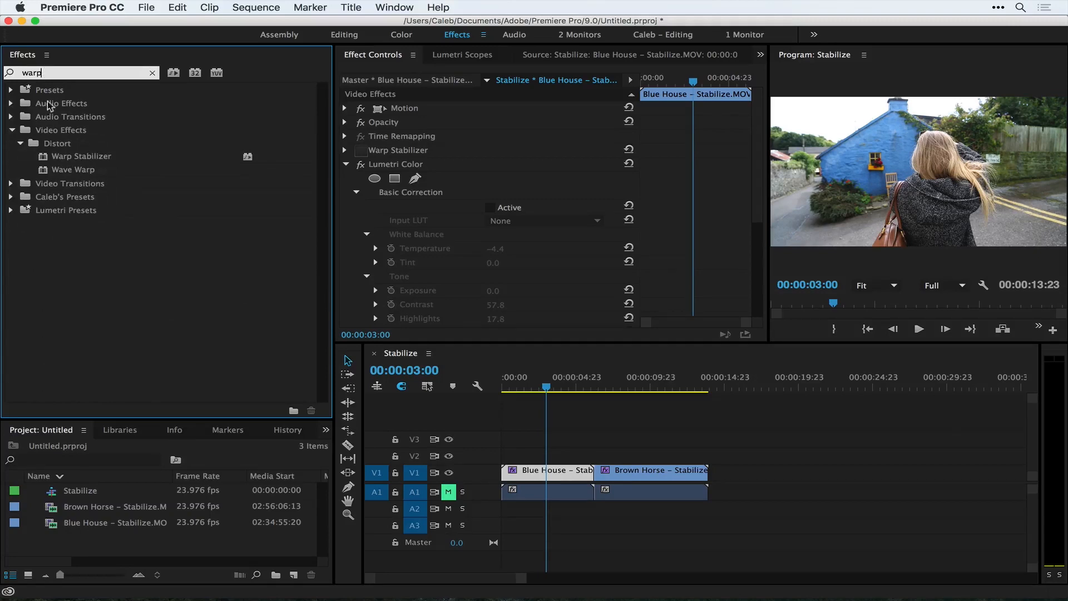
click(54, 159)
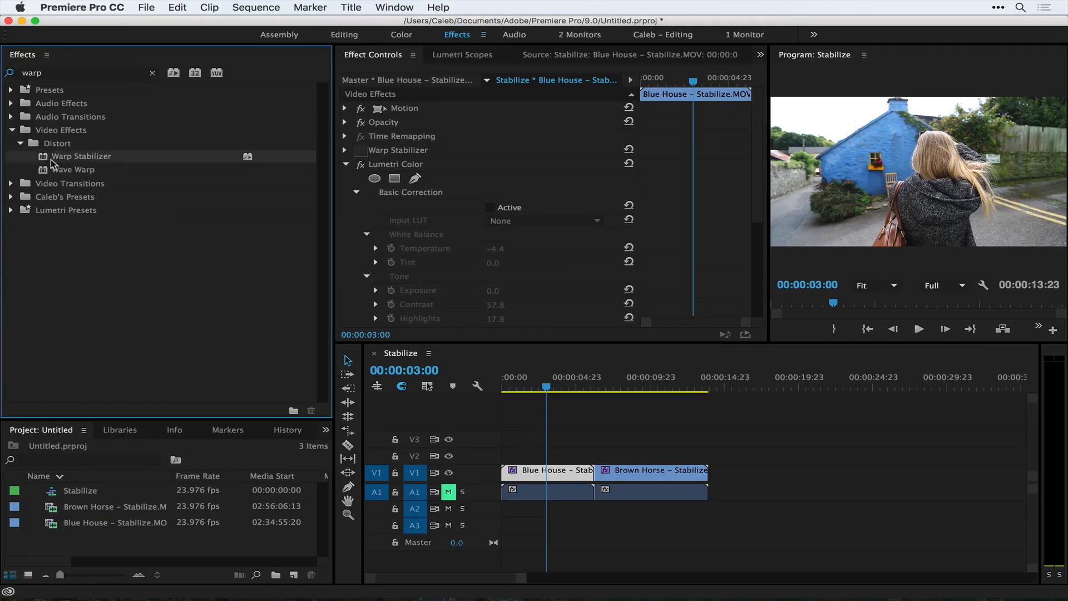
drag(207, 161, 551, 472)
Expand the new Warp Stabilizer settings and toggle the effect off
click(346, 151)
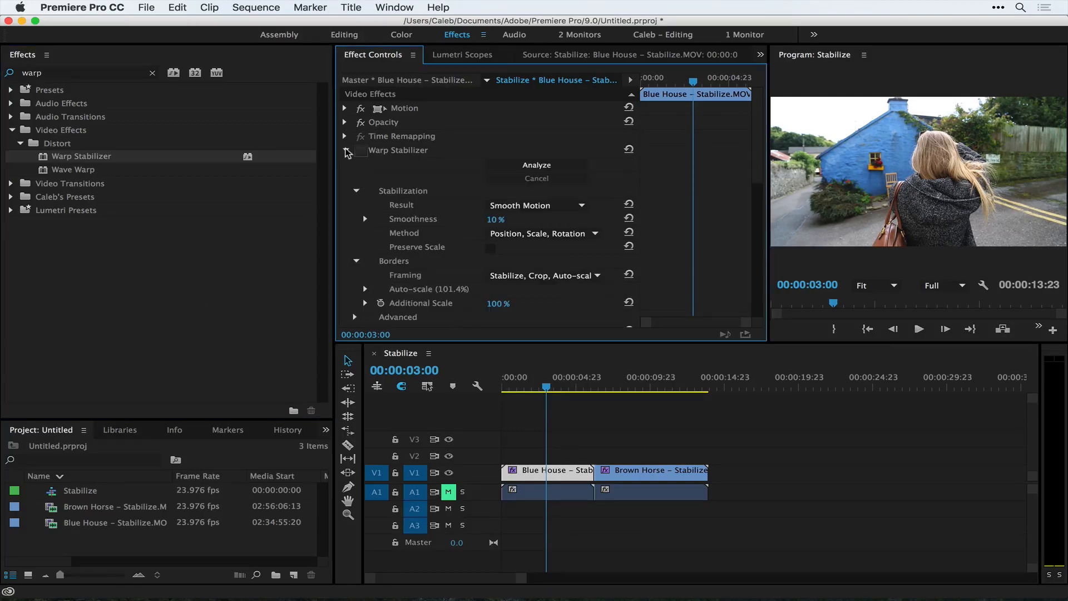
click(361, 151)
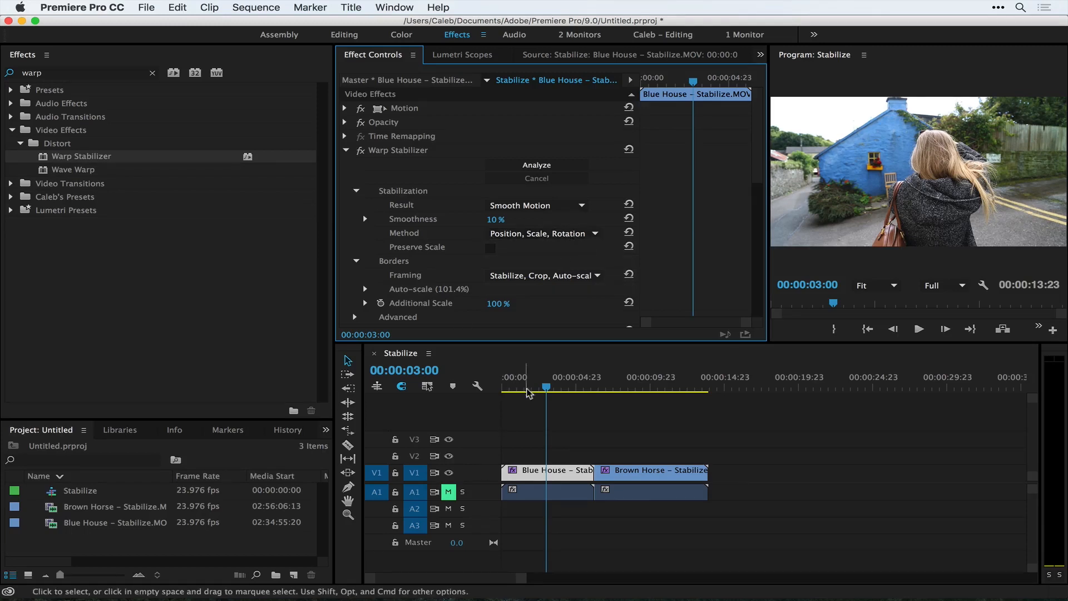
drag(527, 394, 475, 388)
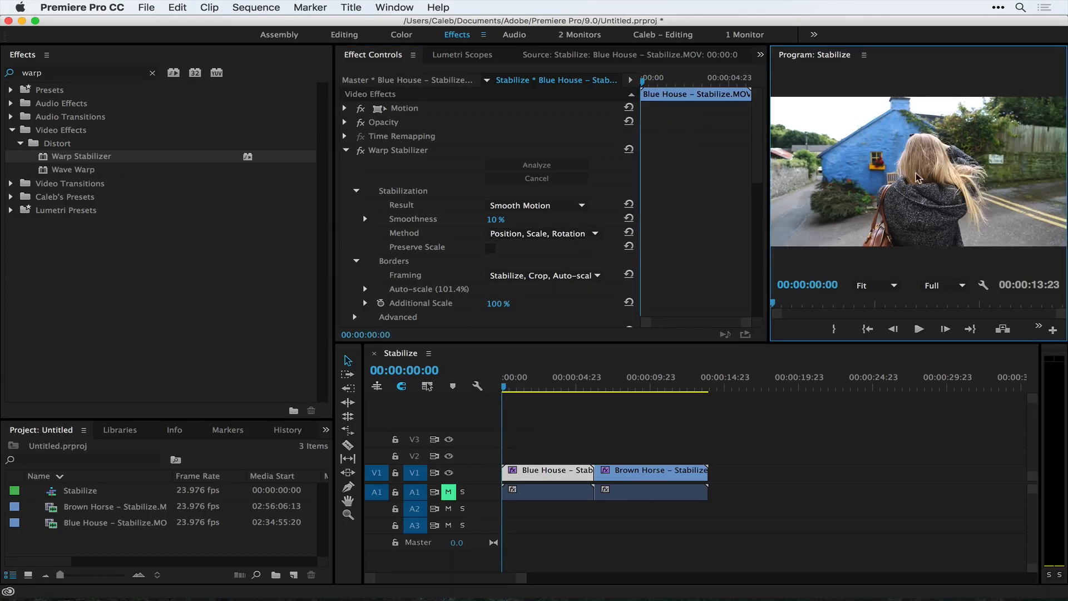
click(360, 151)
key(grave)
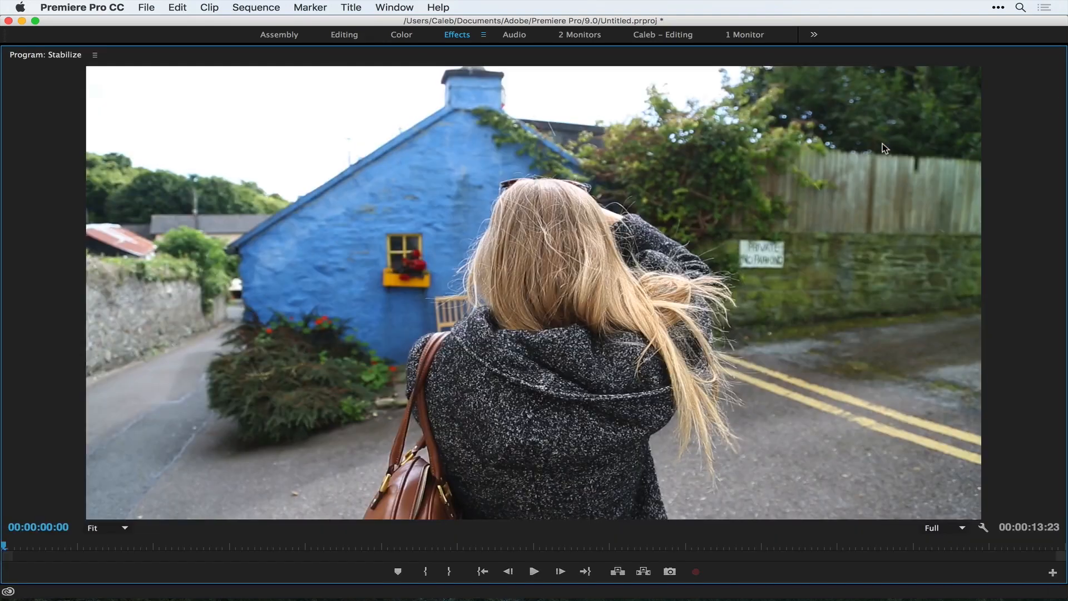
key(space)
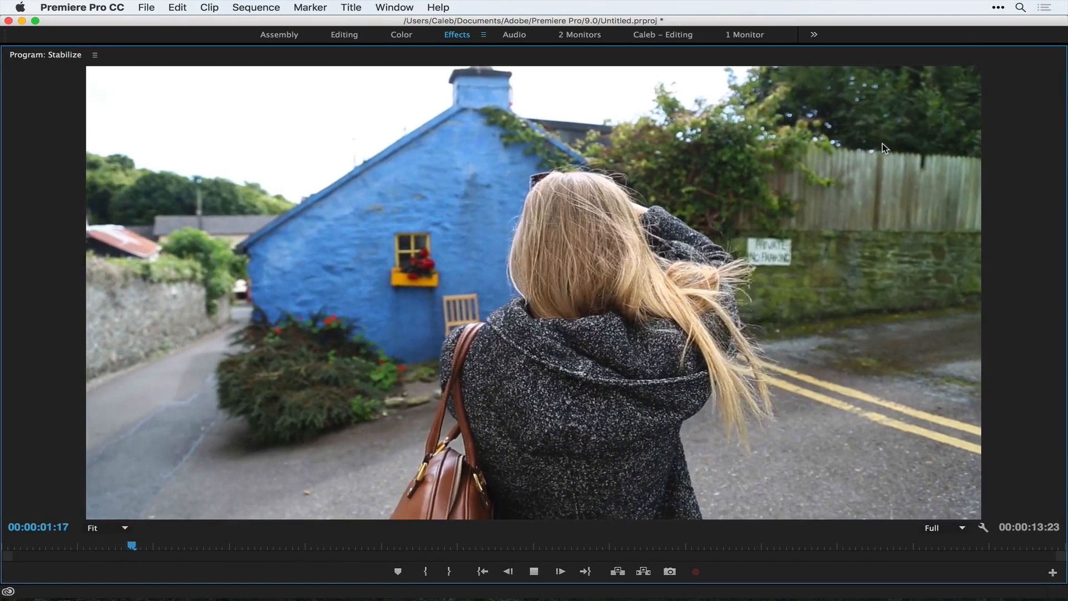
key(space)
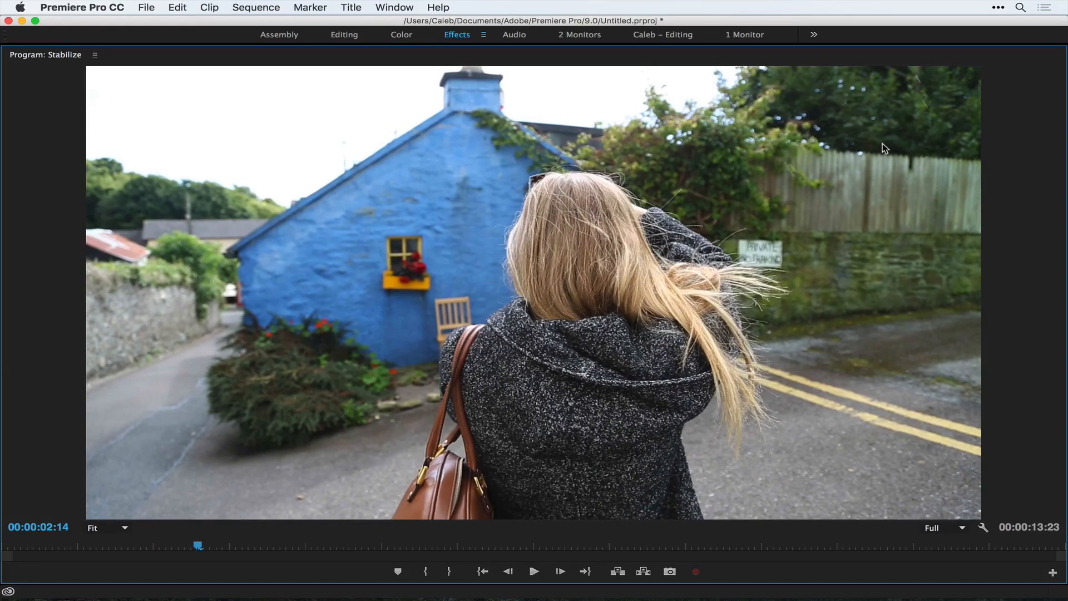
click(3, 544)
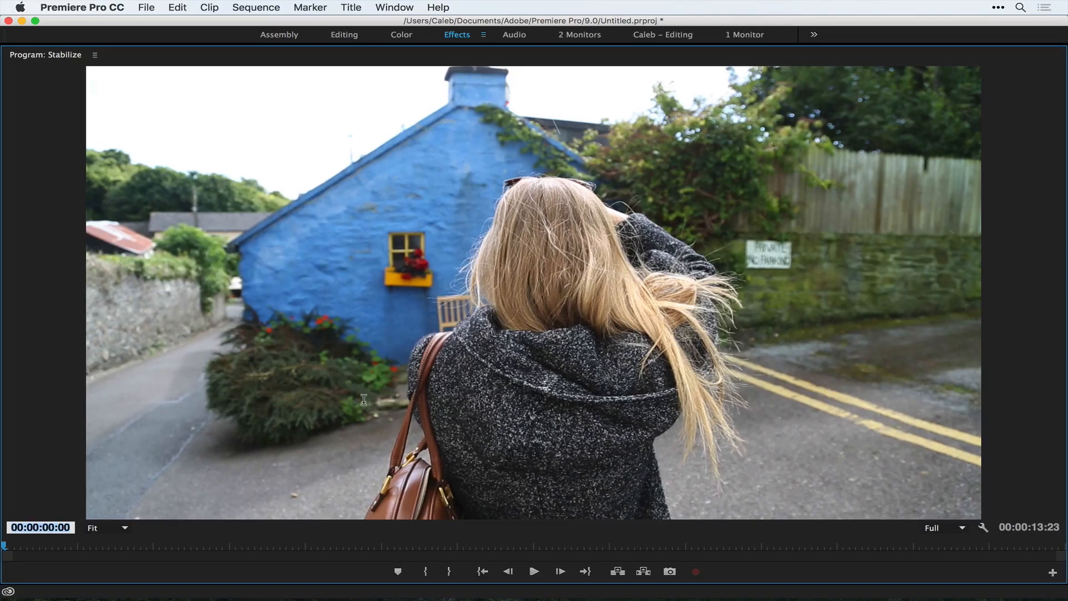
key(grave)
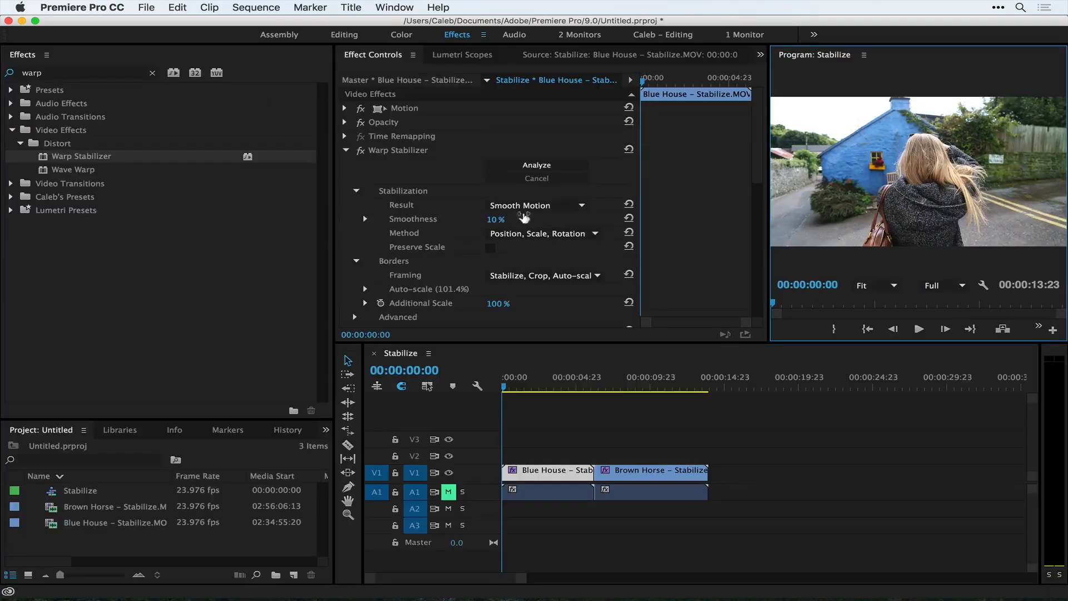
key(grave)
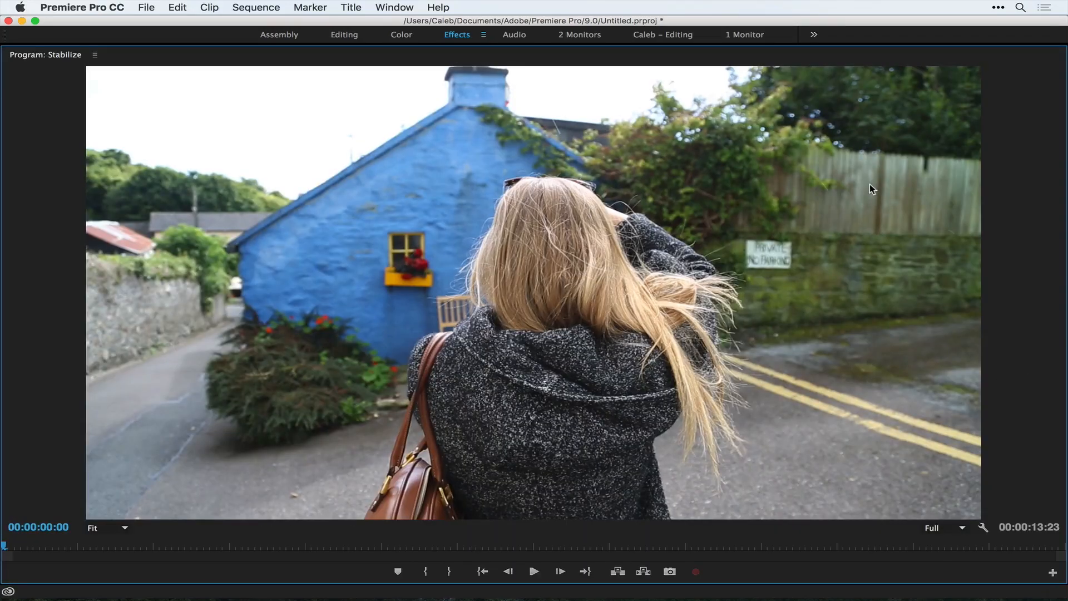
key(space)
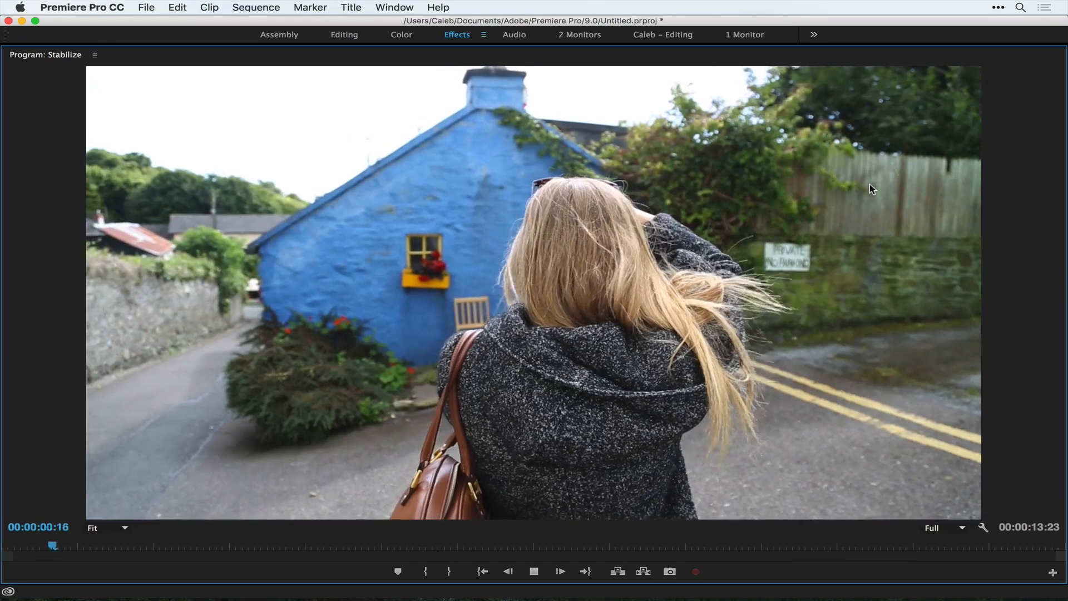
key(space)
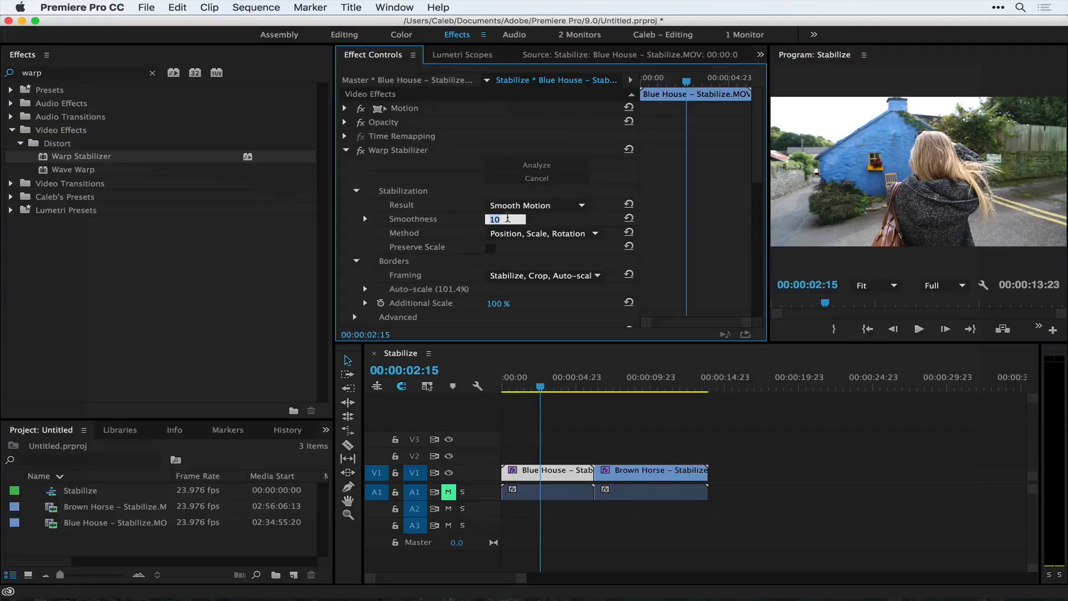
text(50)
Commit 50% smoothness and replay the Blue House clip full-frame from the start a couple of times
key(Return)
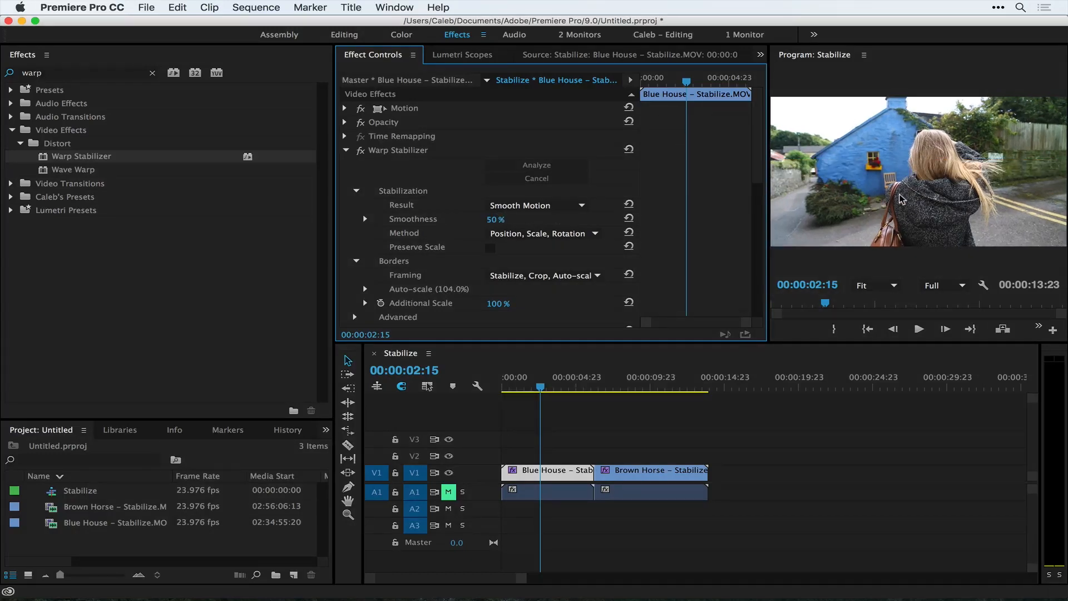
key(grave)
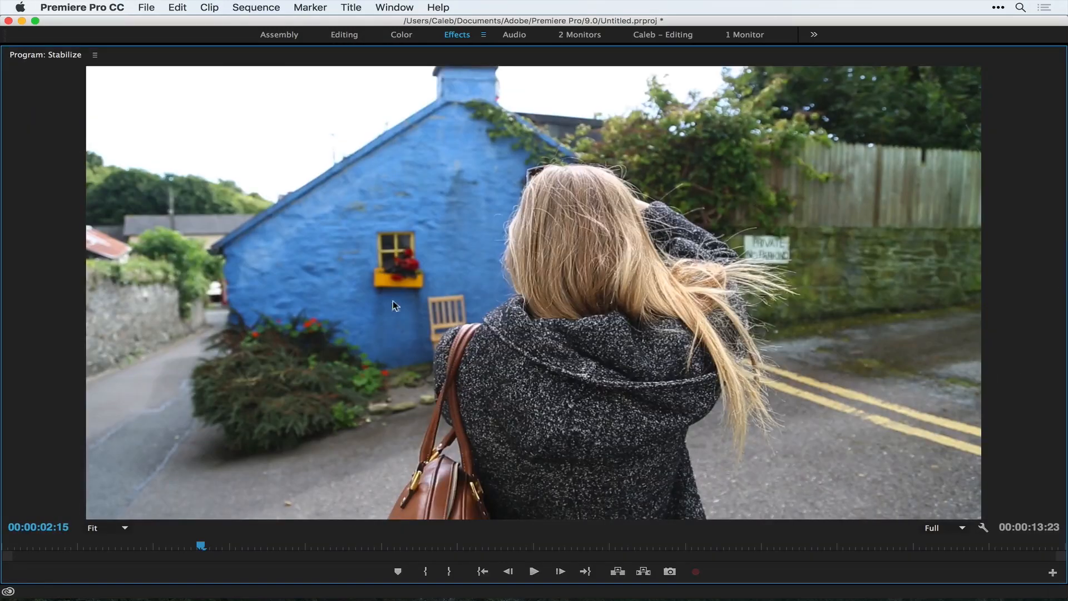
key(Home)
key(space)
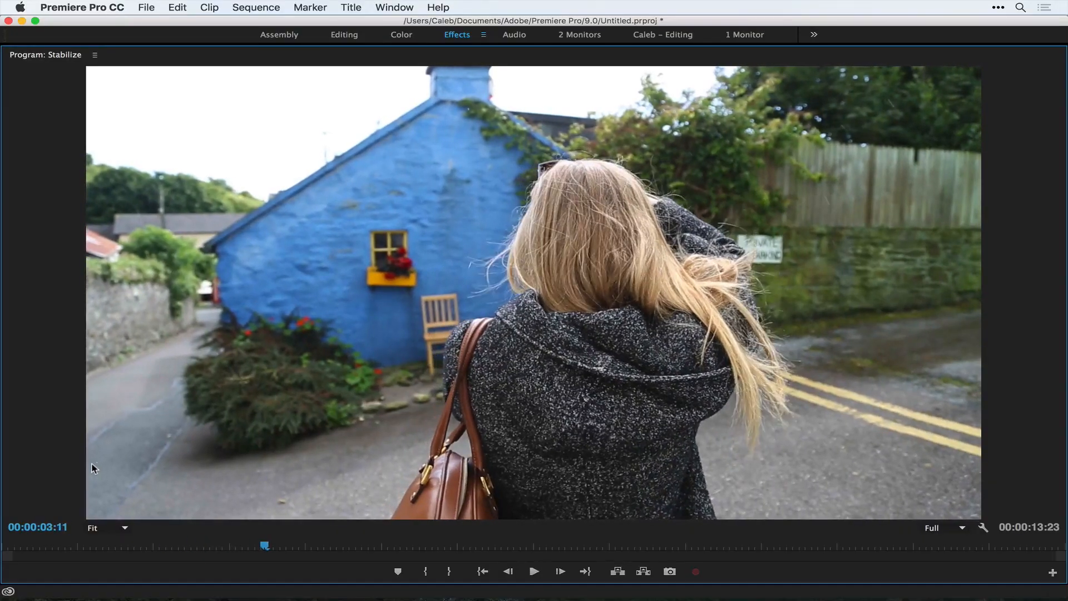
click(3, 545)
key(space)
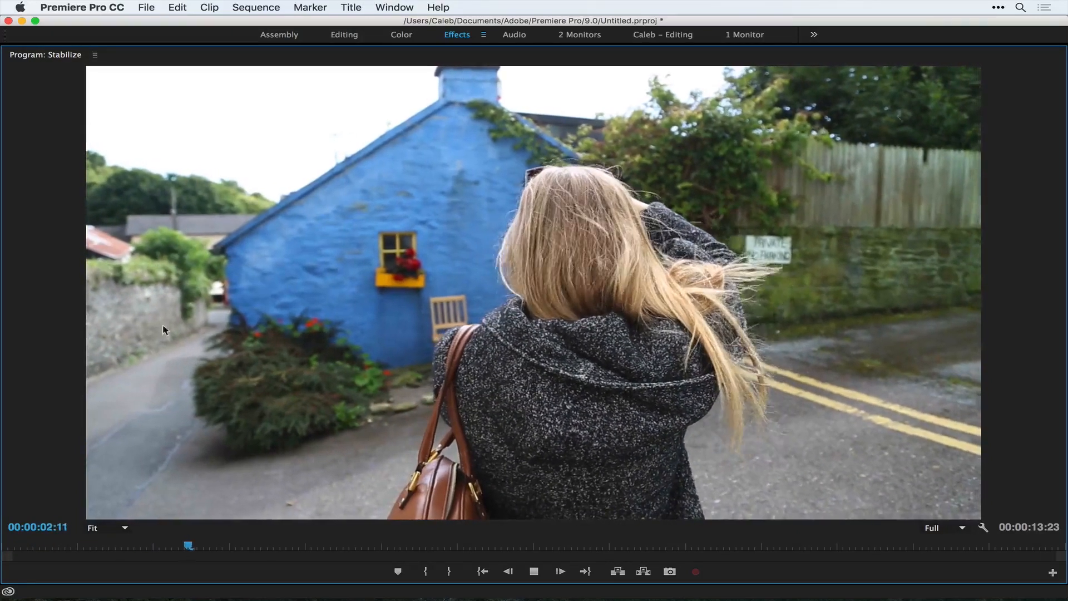
click(3, 546)
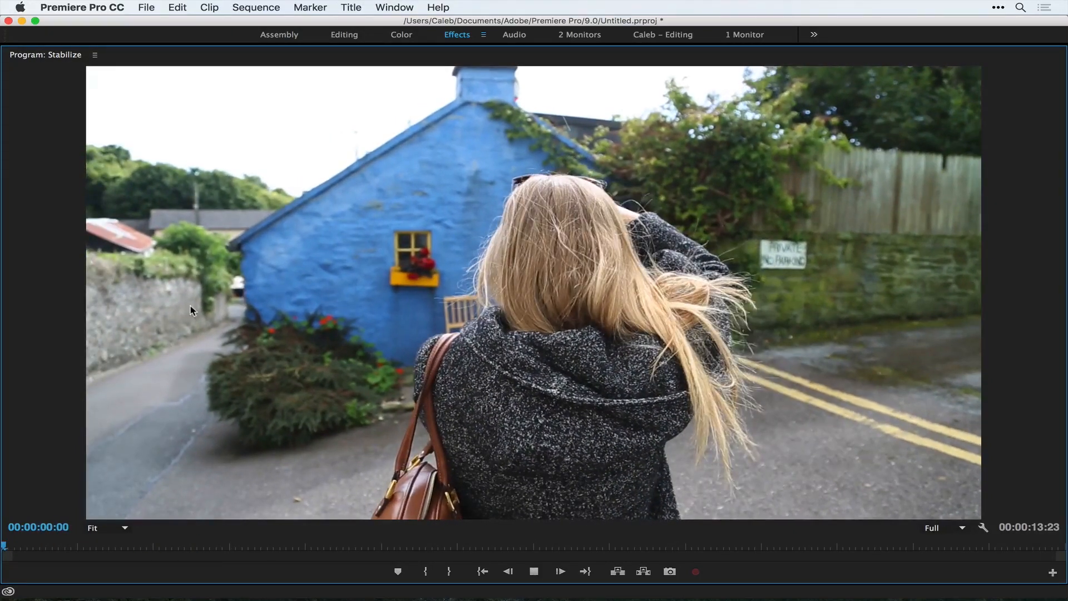
key(space)
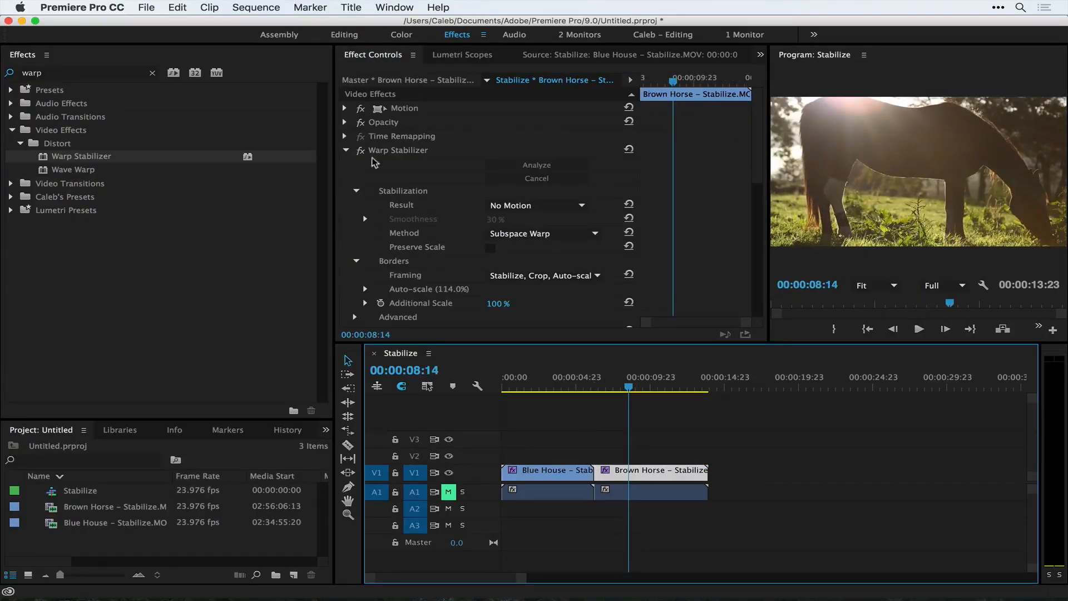
click(360, 151)
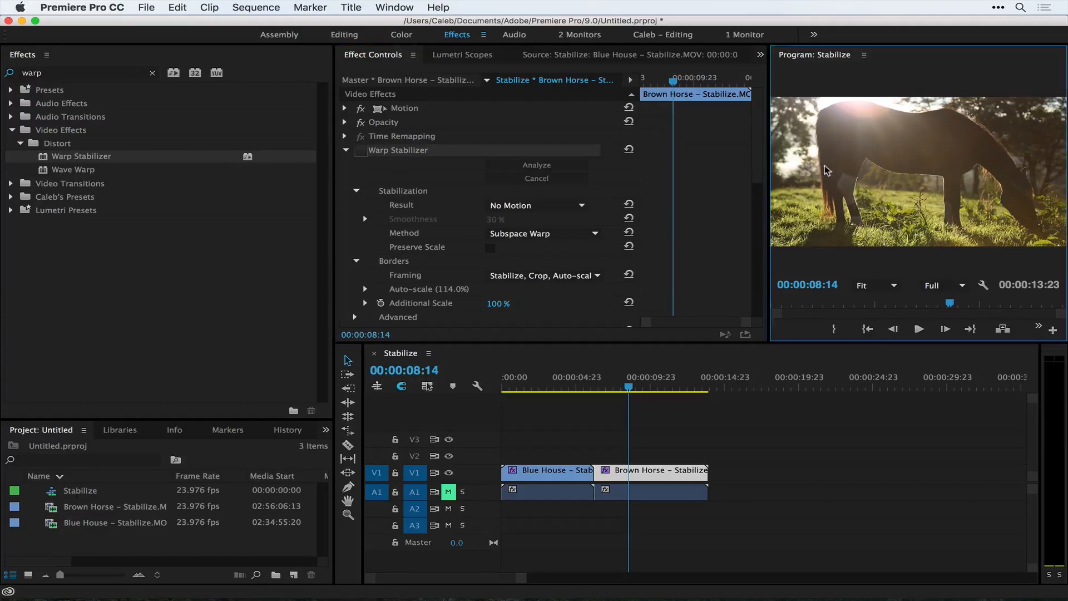
key(grave)
key(space)
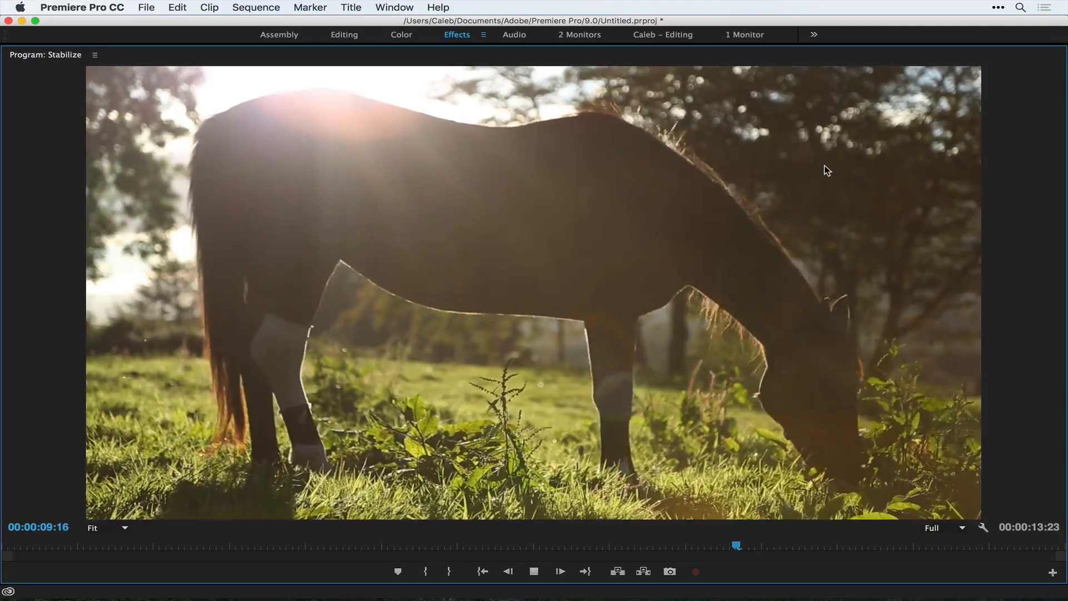
key(space)
drag(351, 546, 515, 547)
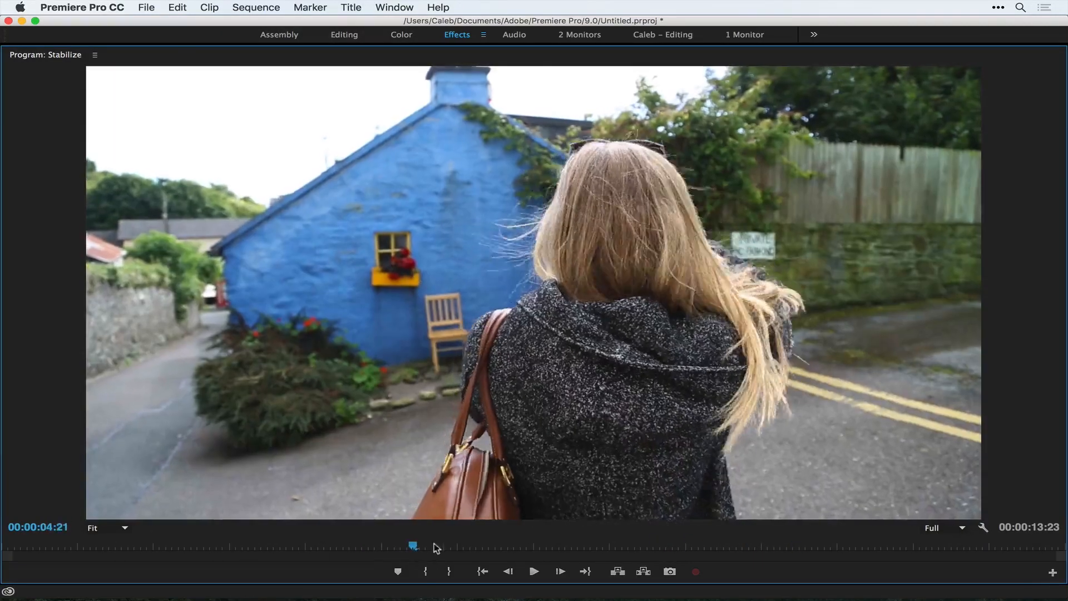
key(space)
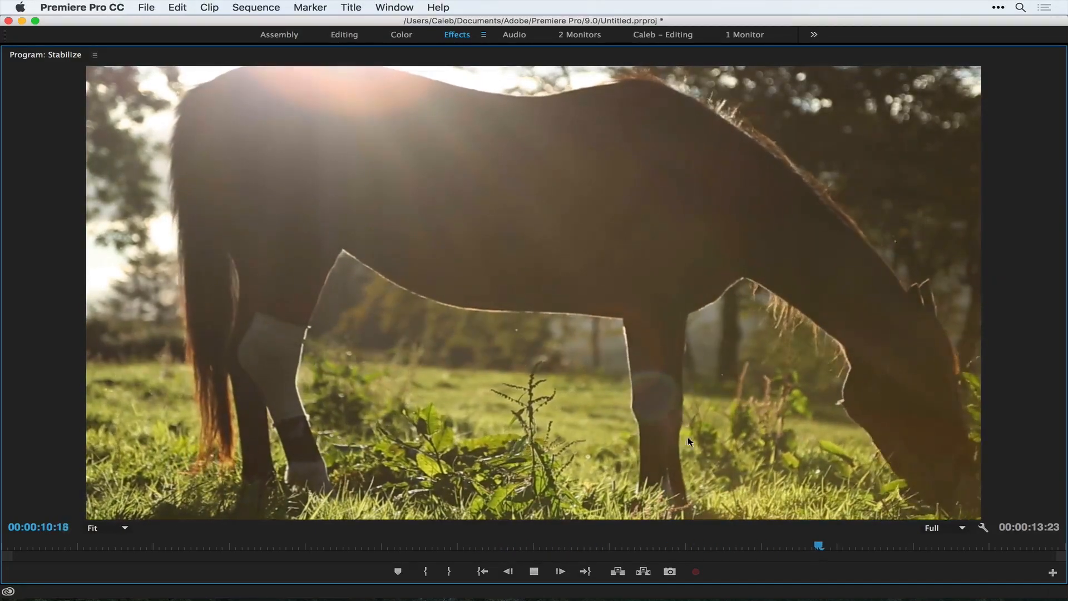
key(space)
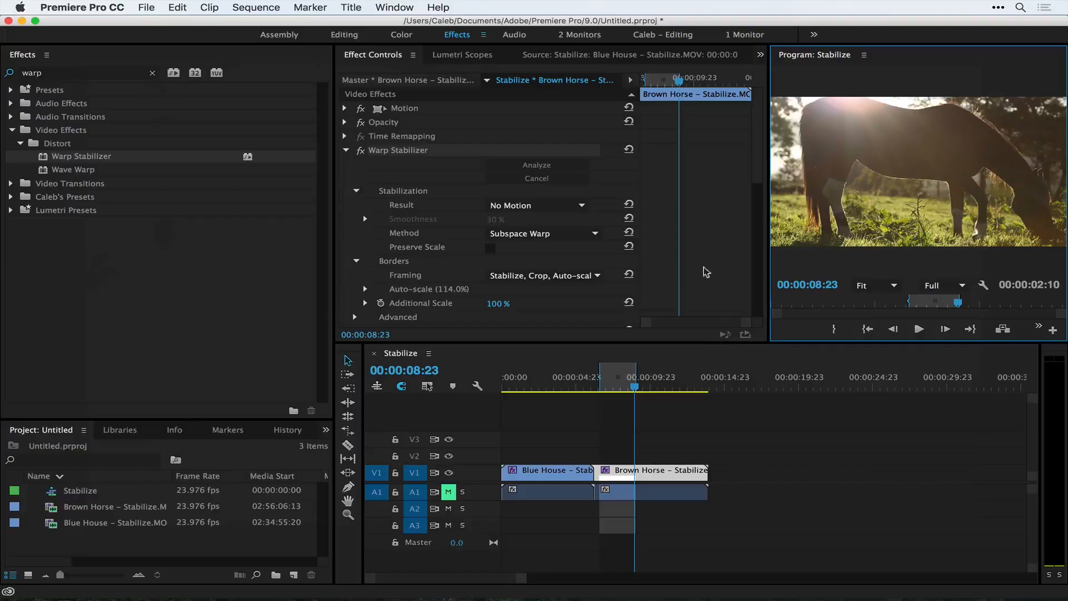
Set the Brown Horse clip's Warp Stabilizer Result to Smooth Motion
click(561, 207)
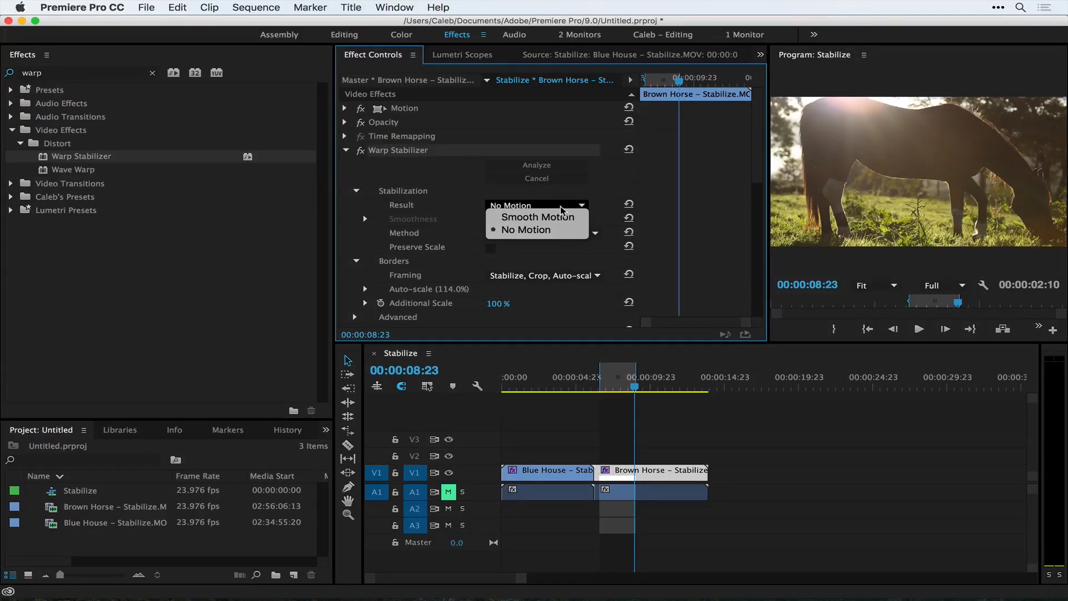
click(551, 217)
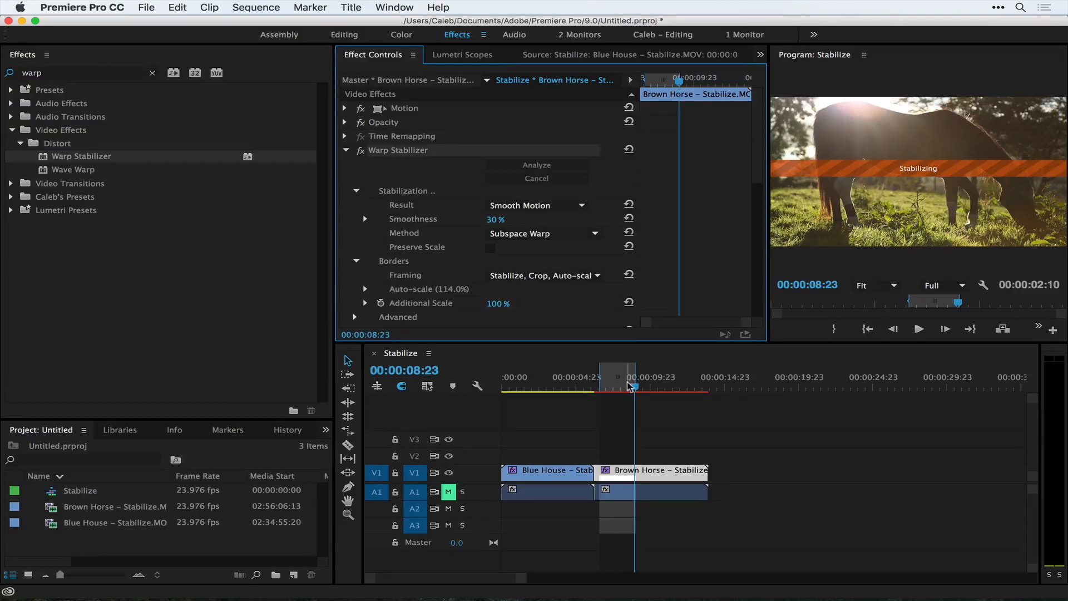
click(815, 193)
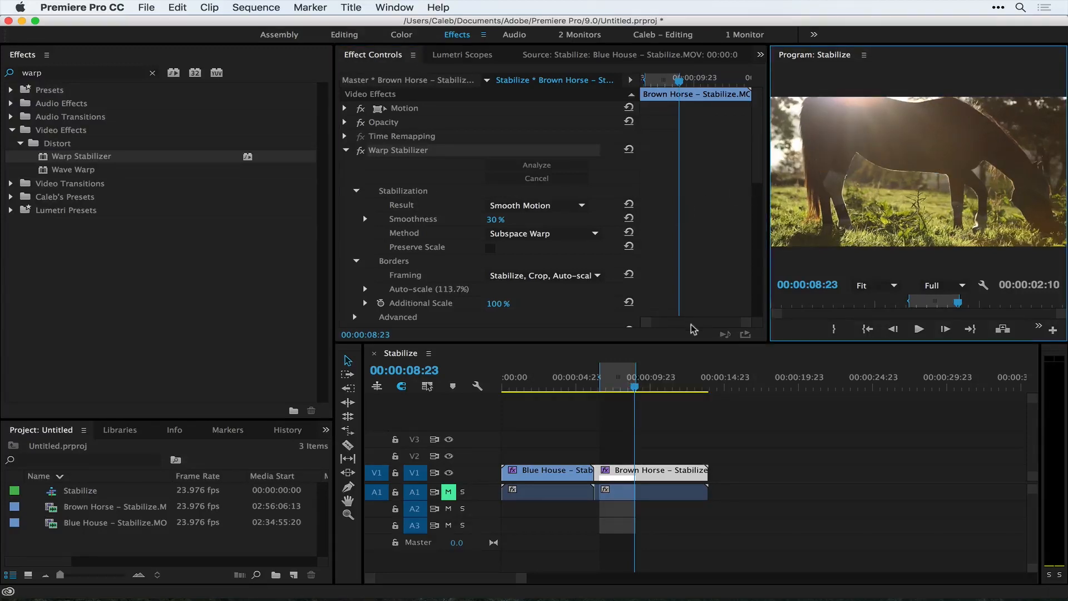
Rewind and play the smoothed horse clip in a maximized Program monitor
drag(618, 376, 597, 376)
key(grave)
key(space)
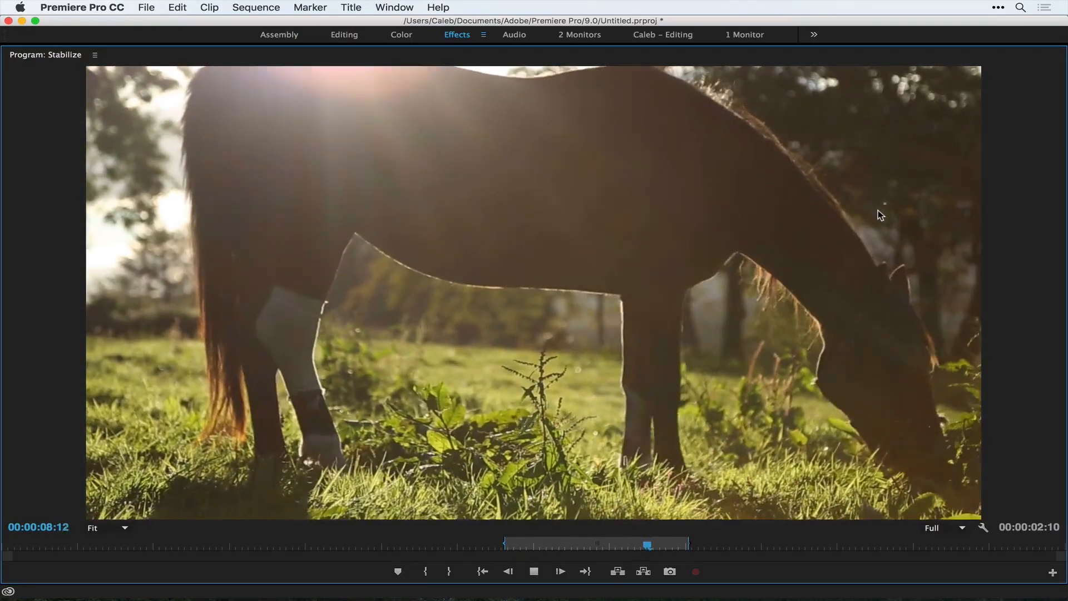
key(space)
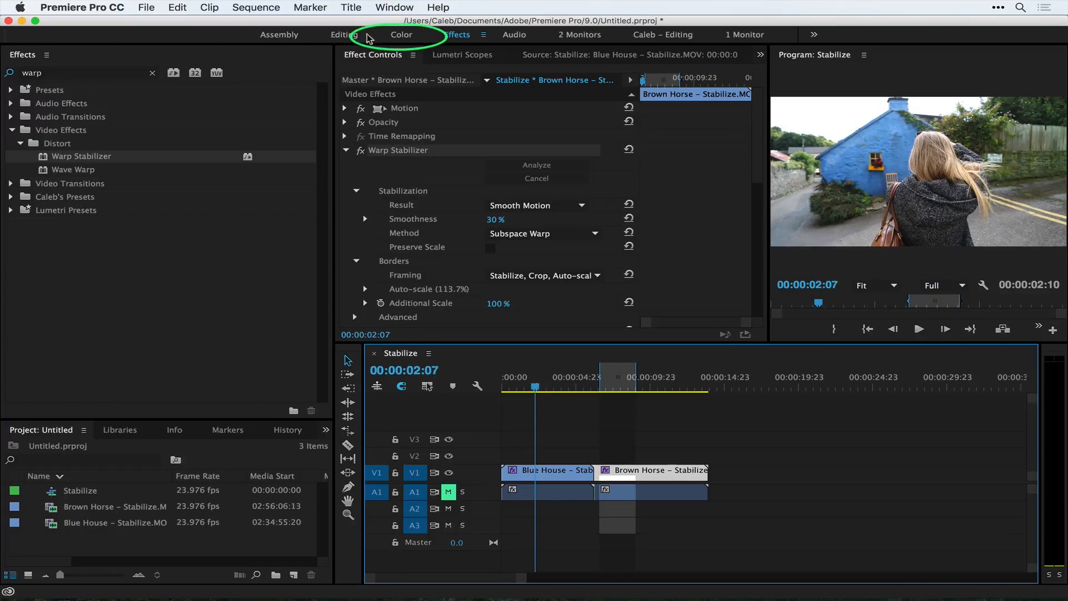
Switch to the Color workspace, select the Blue House clip and return the playhead to the start
click(401, 35)
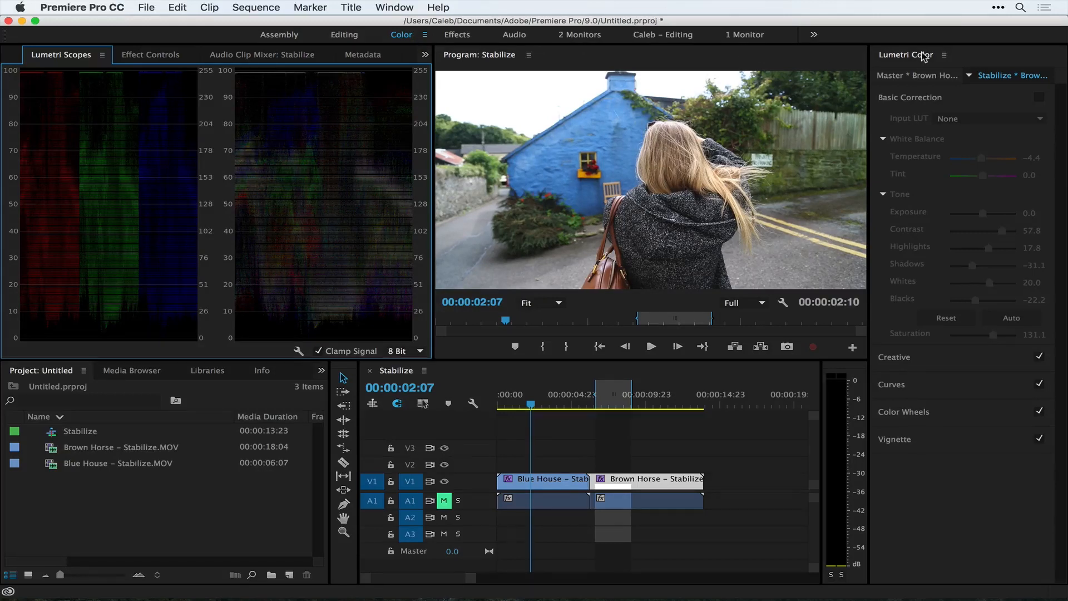
drag(551, 406, 540, 406)
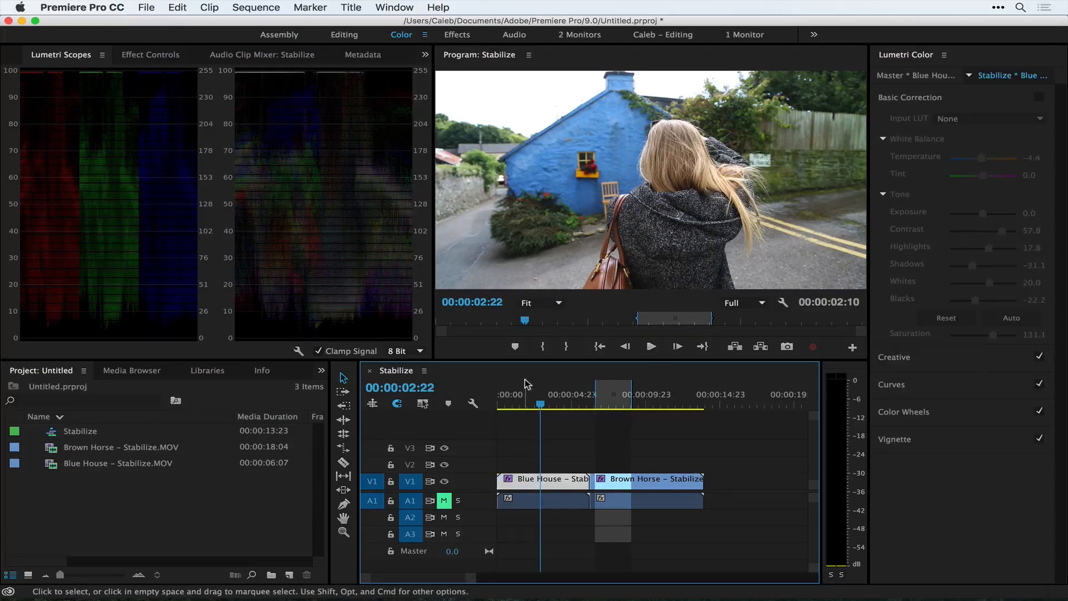
drag(535, 405, 498, 406)
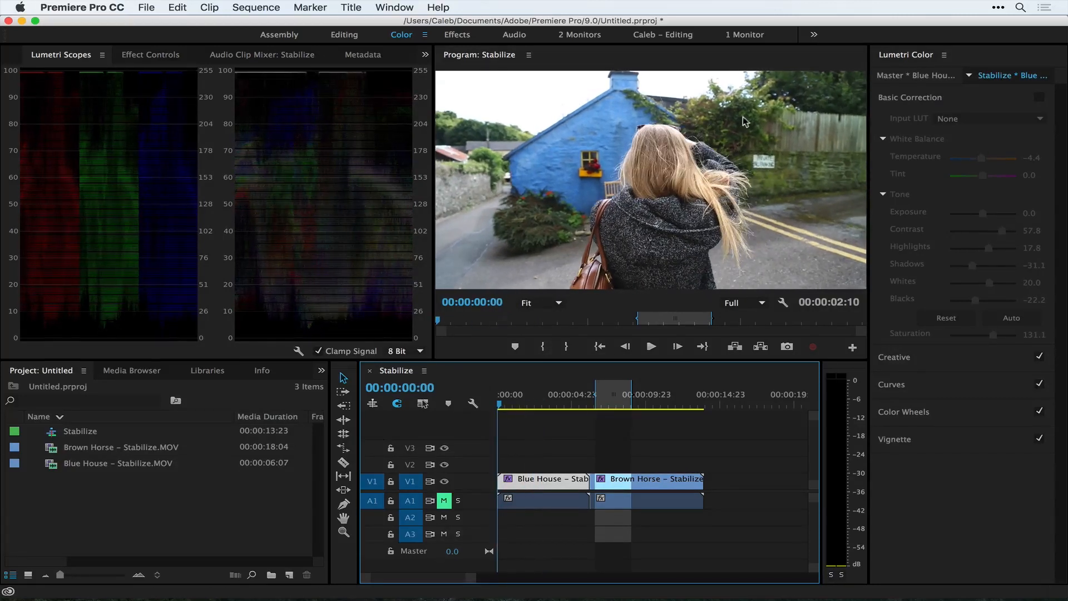
click(1010, 100)
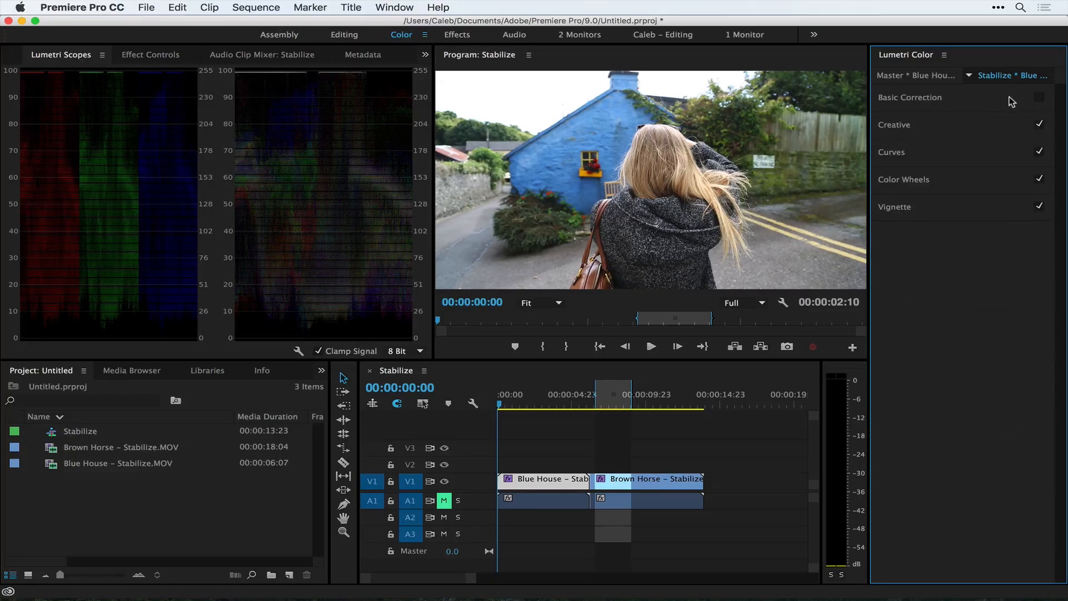
Enable Lumetri Basic Correction on the Blue House clip, toggling it off and on to compare
click(988, 102)
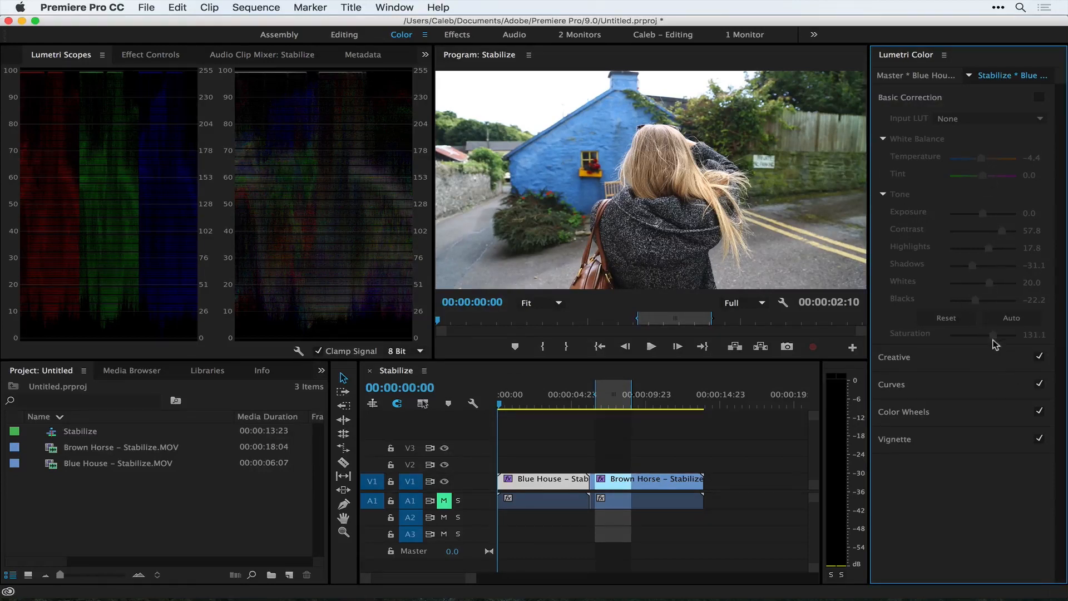
click(1039, 98)
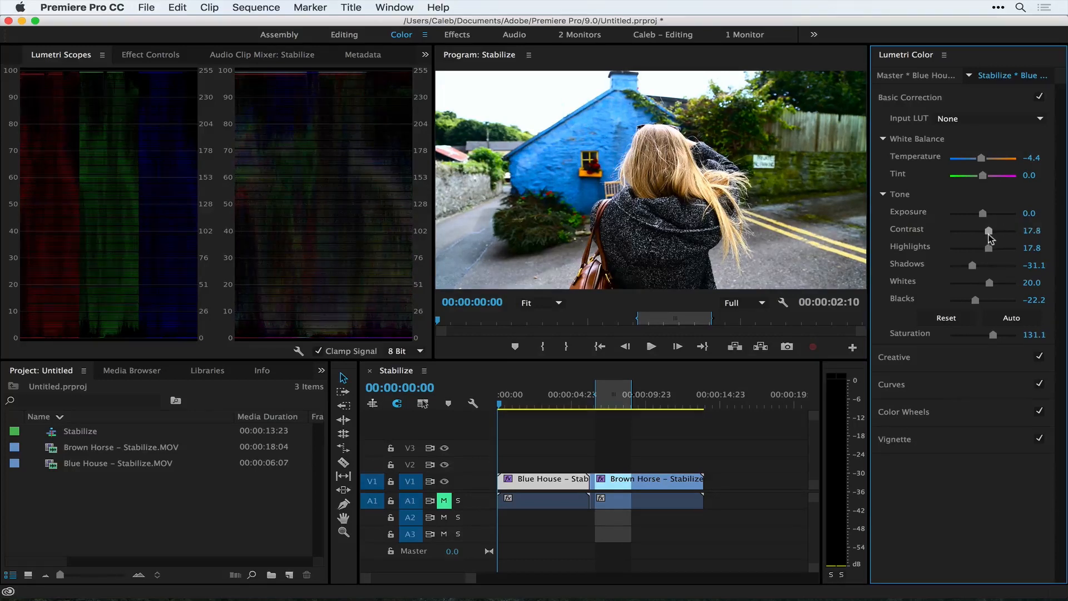
click(1039, 97)
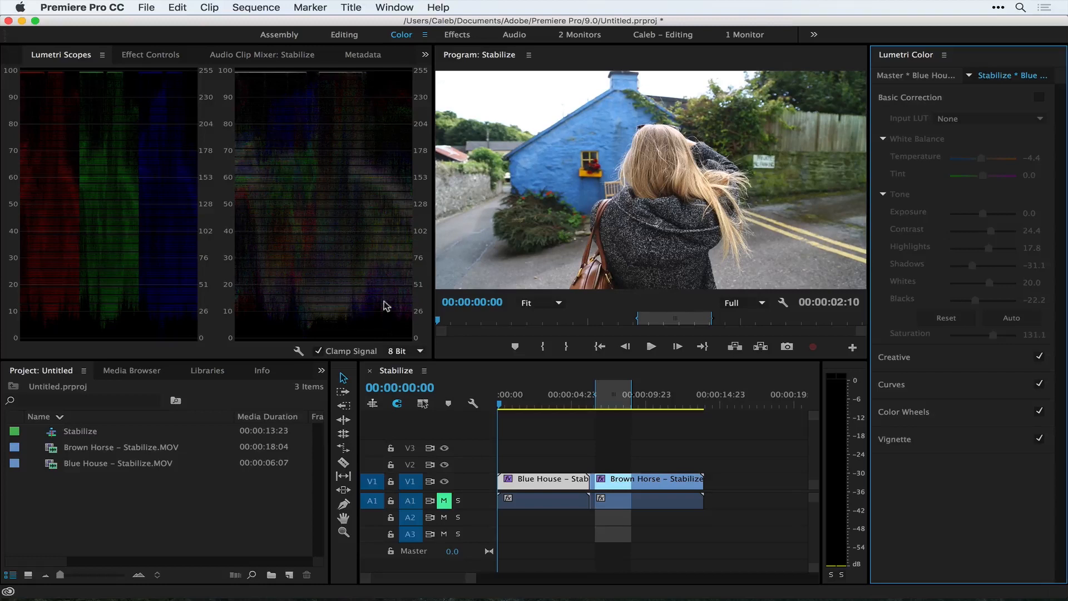
click(1039, 98)
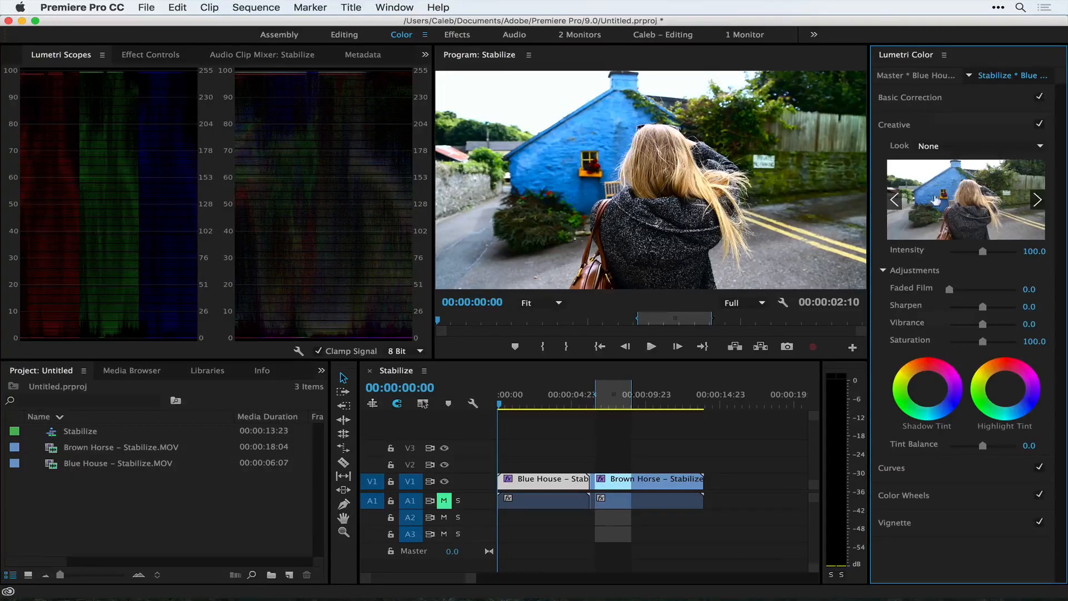
In the Creative section set Faded Film to 77.8 and Sharpen to -35.6, leaving the Look unchanged
click(993, 147)
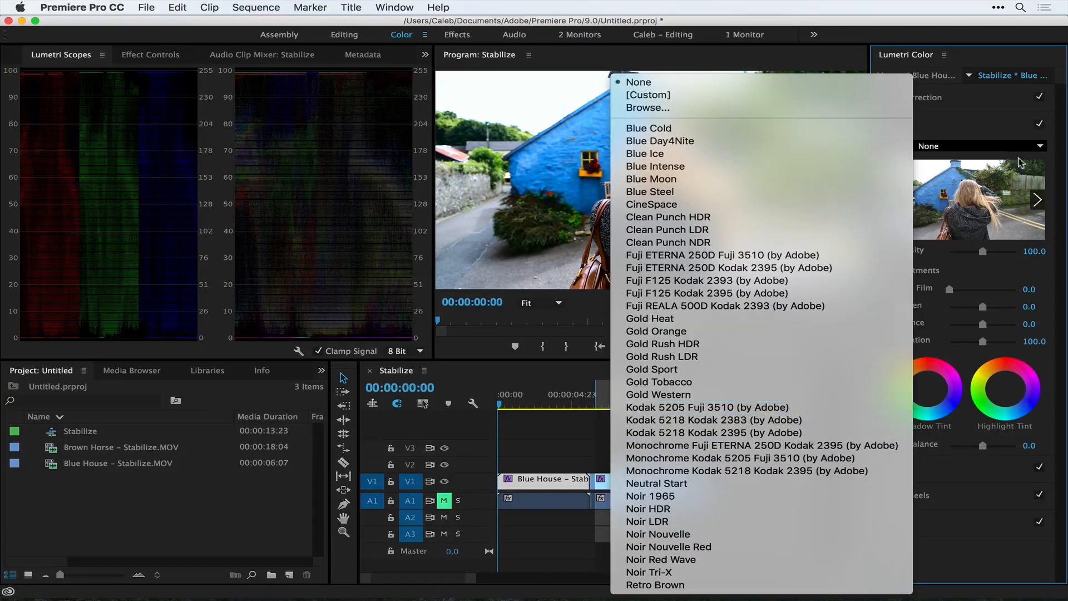
click(1015, 134)
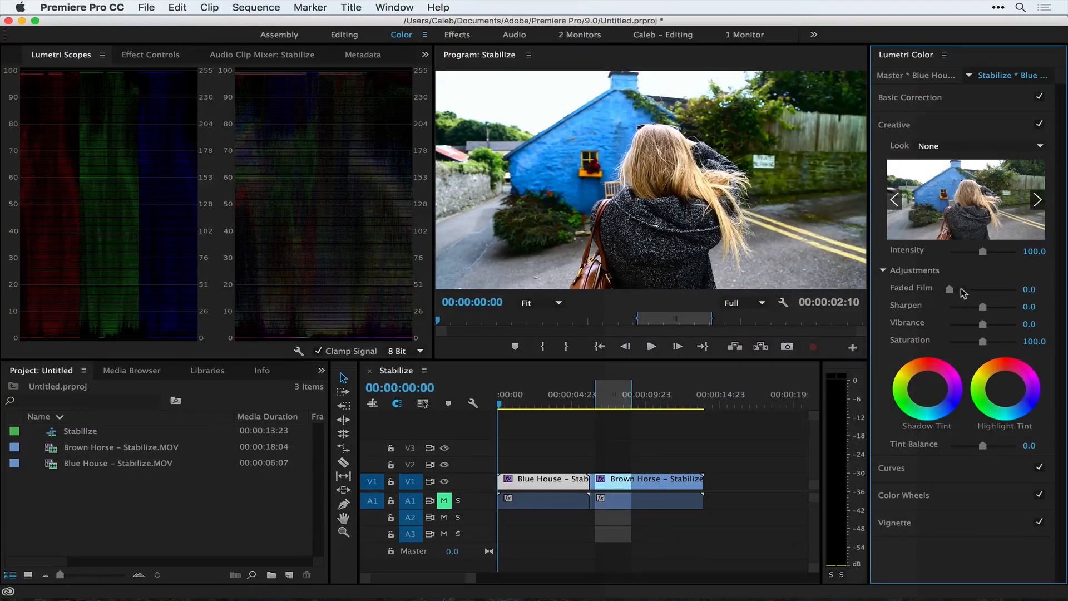
drag(952, 290, 1002, 289)
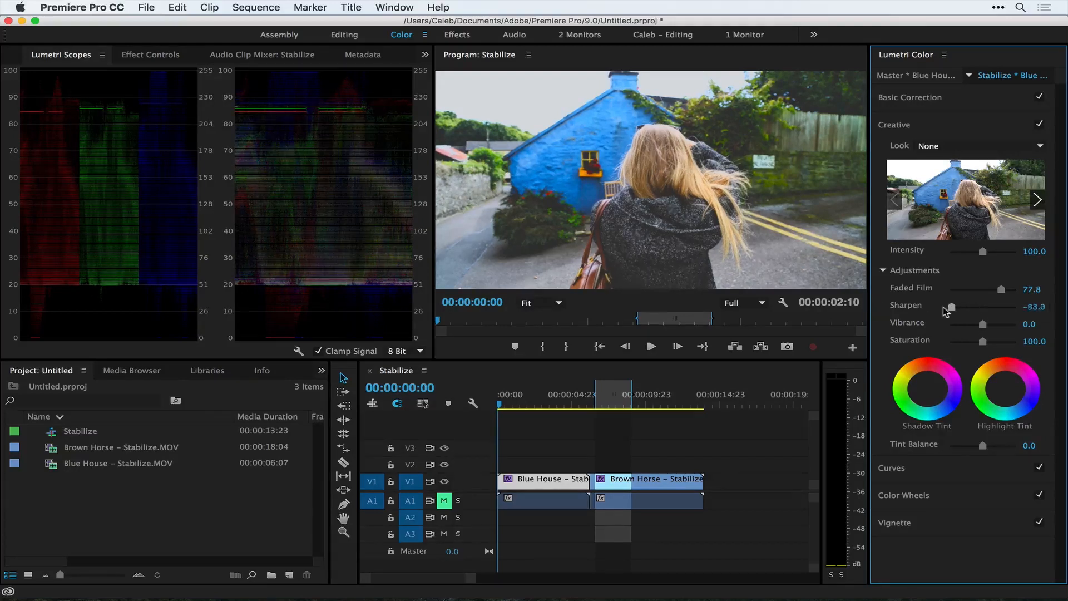
drag(963, 309, 983, 306)
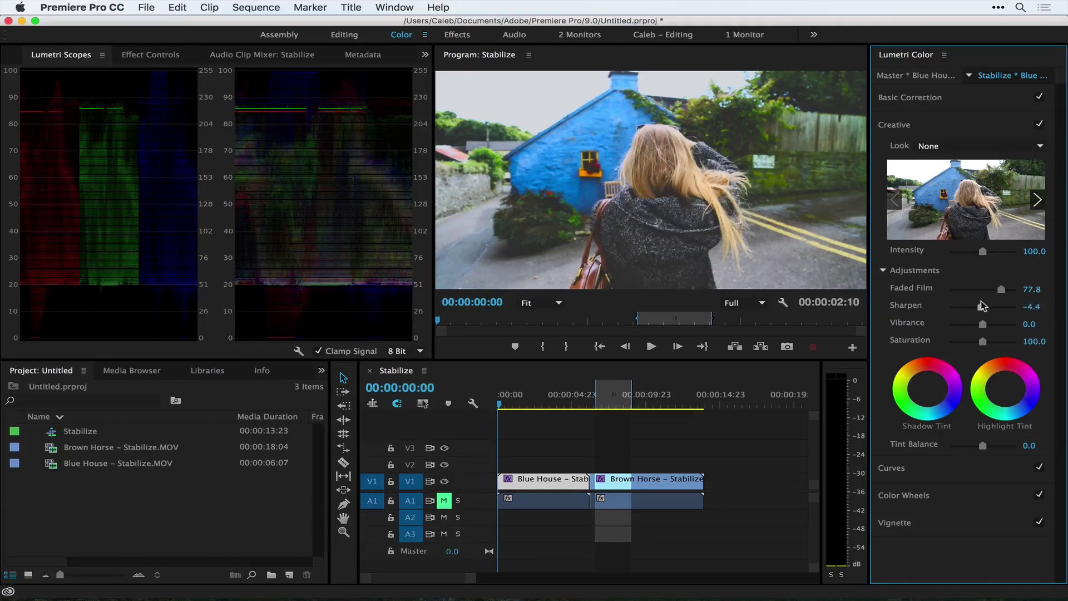
Skip past Curves and give the clip a slight vignette with Amount -0.1
click(949, 479)
click(951, 152)
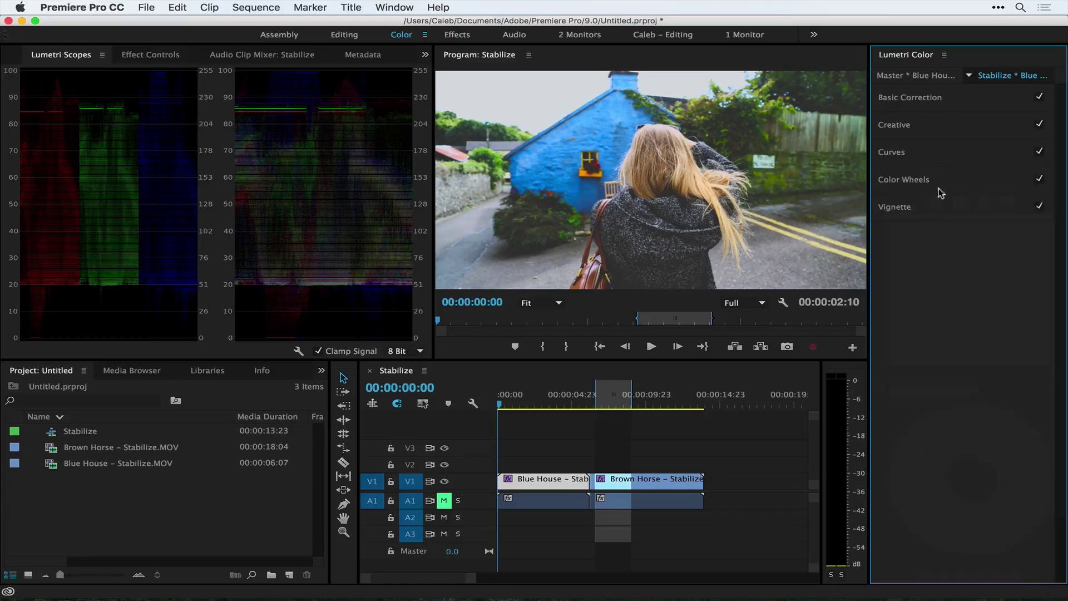
click(953, 213)
drag(984, 237, 970, 234)
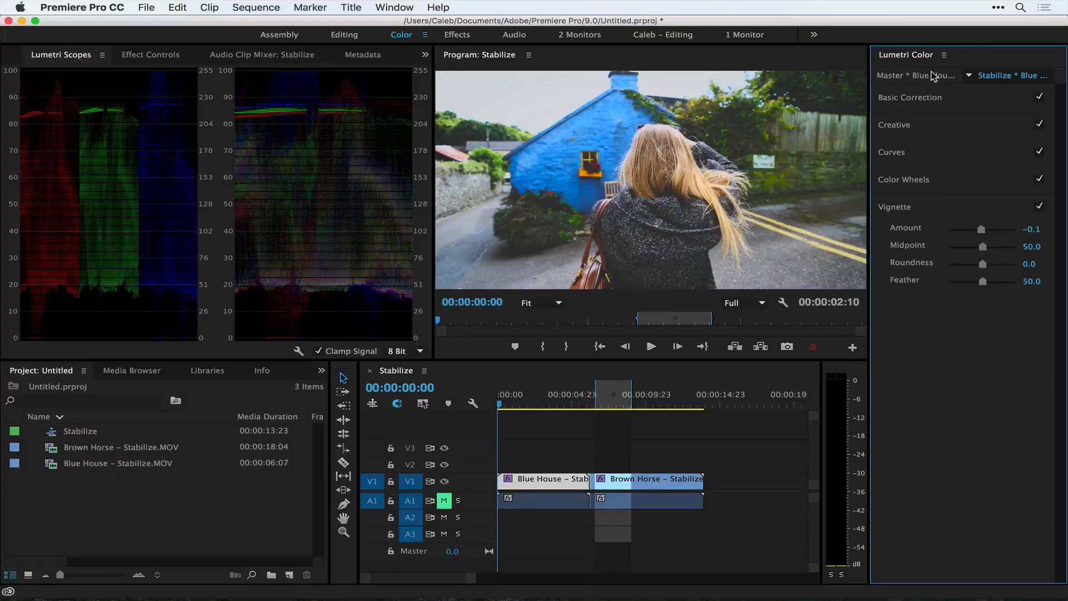
Move onto the Brown Horse clip and enable Lumetri Basic Correction for it
click(914, 100)
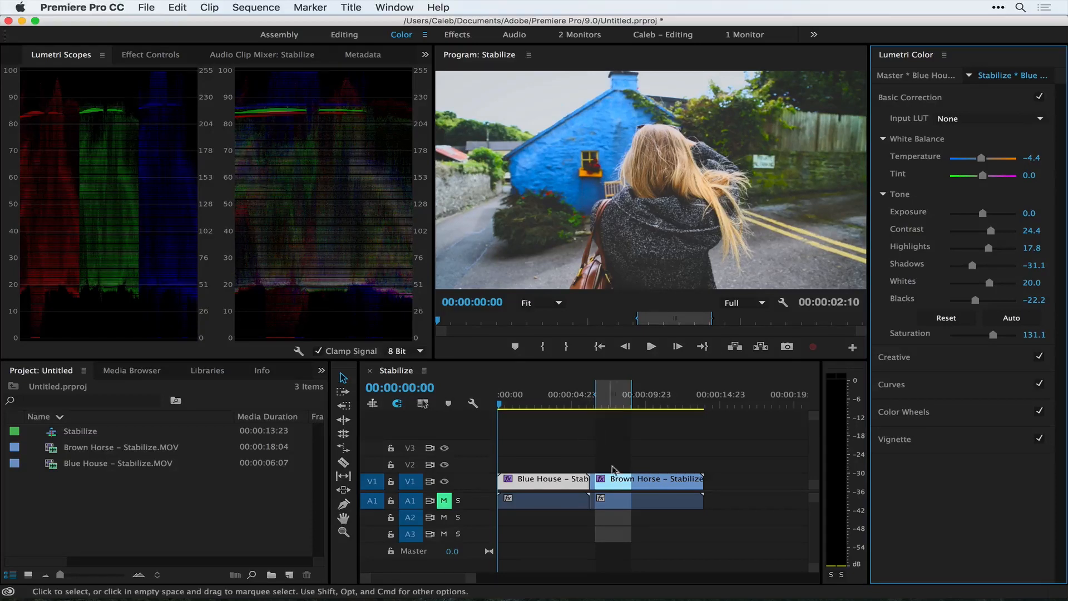
drag(620, 443, 656, 448)
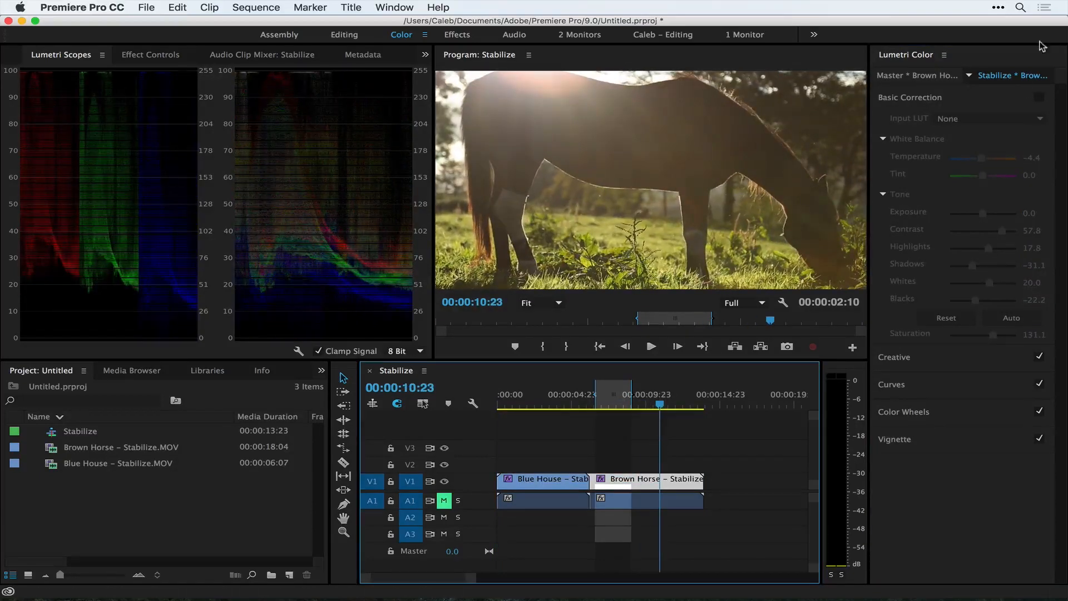
click(1039, 98)
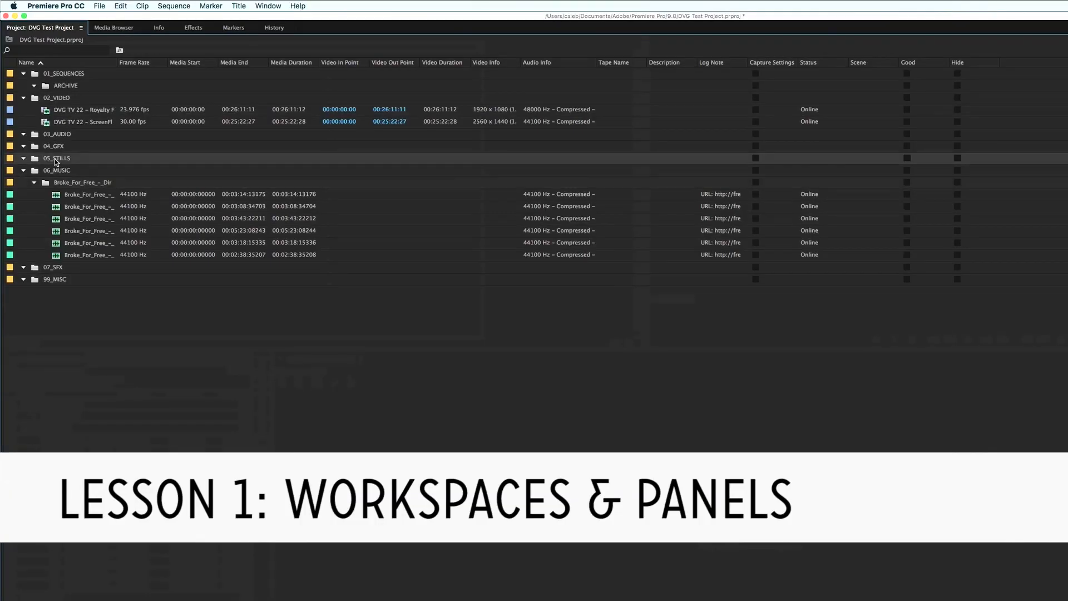
key(super+i)
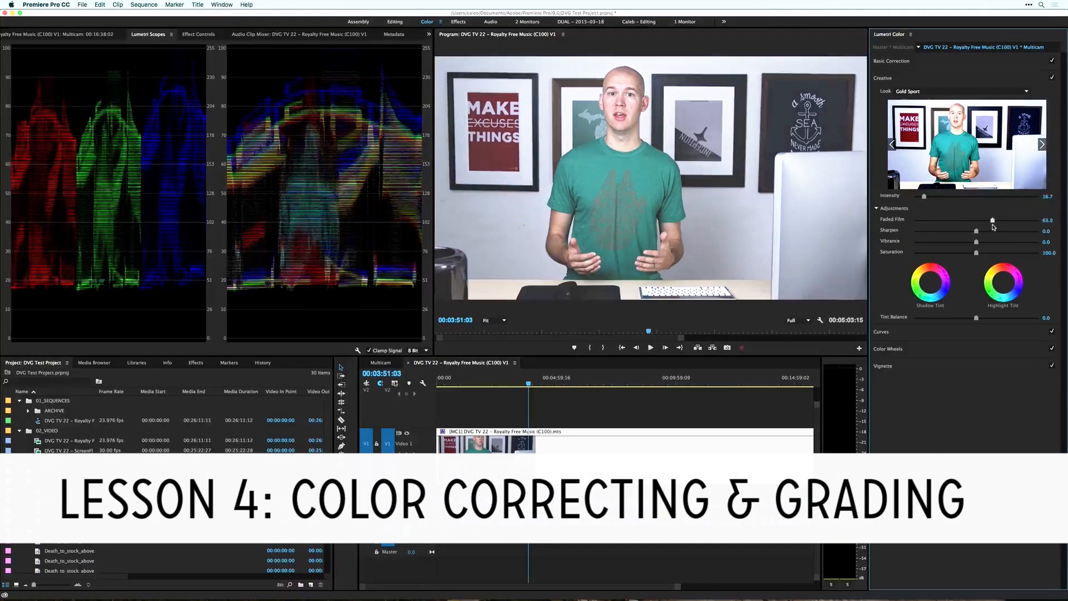
drag(972, 226, 945, 223)
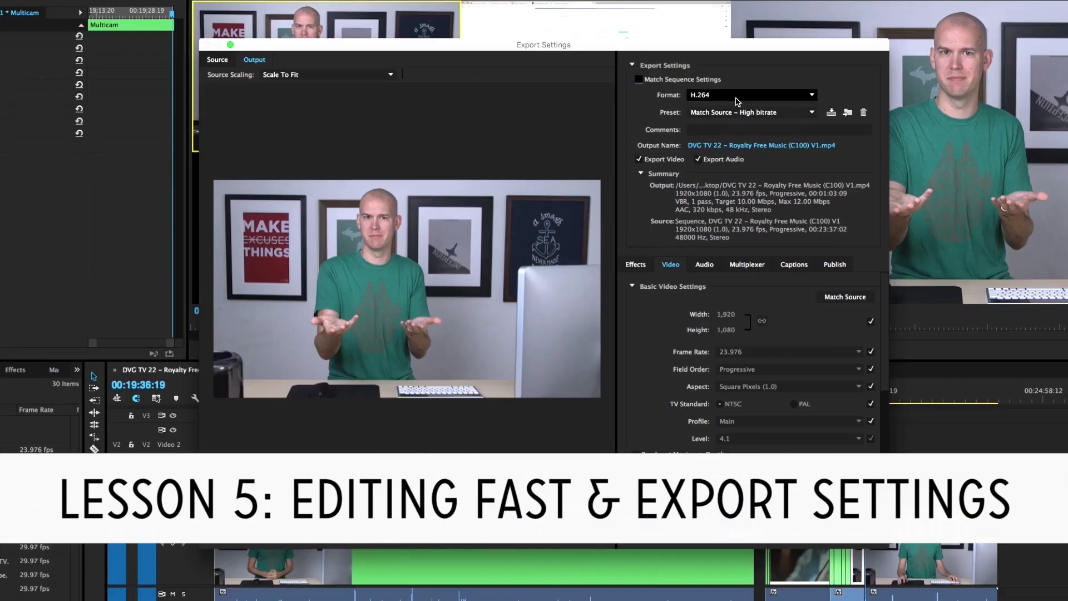